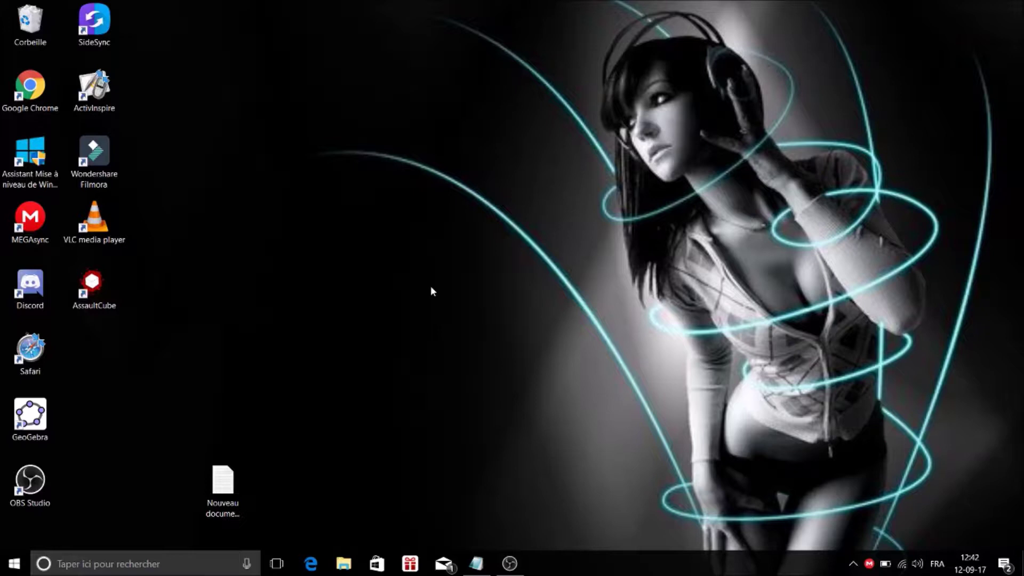
Create a new desktop folder and keep its default name.
{"action": "right_click", "coordinate": [302, 310]}
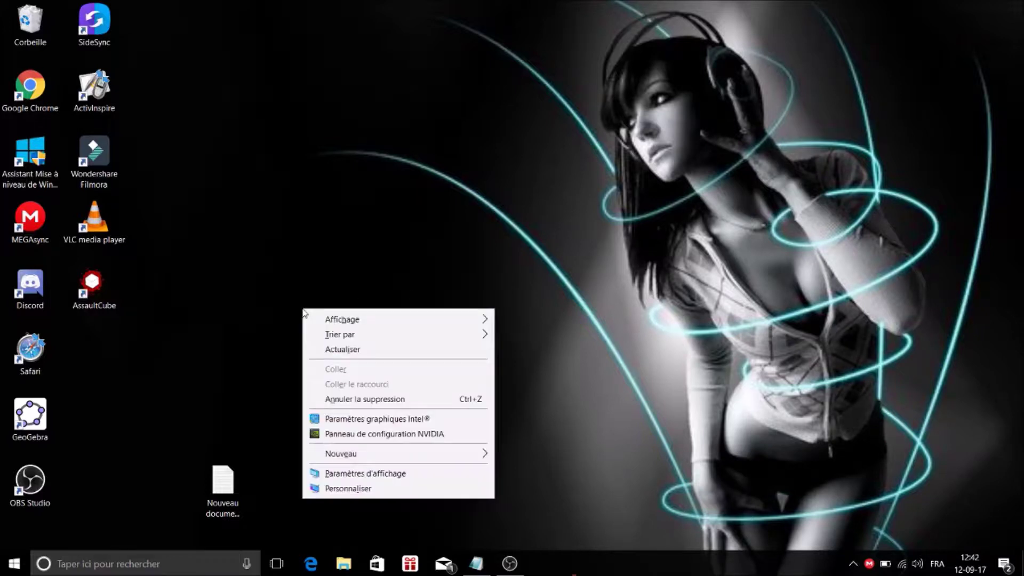
{"action": "mouse_move", "coordinate": [362, 452]}
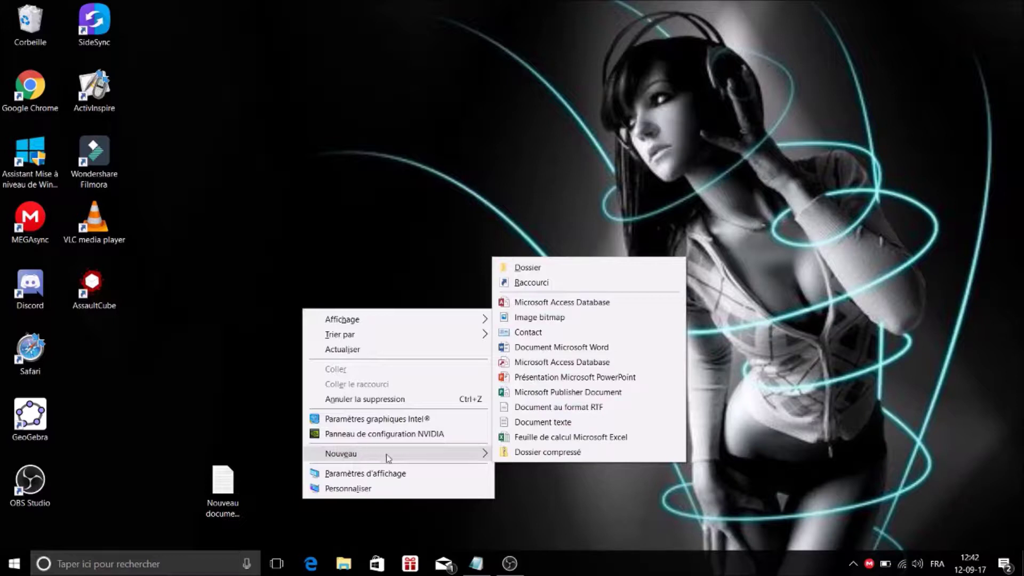
{"action": "left_click", "coordinate": [559, 269]}
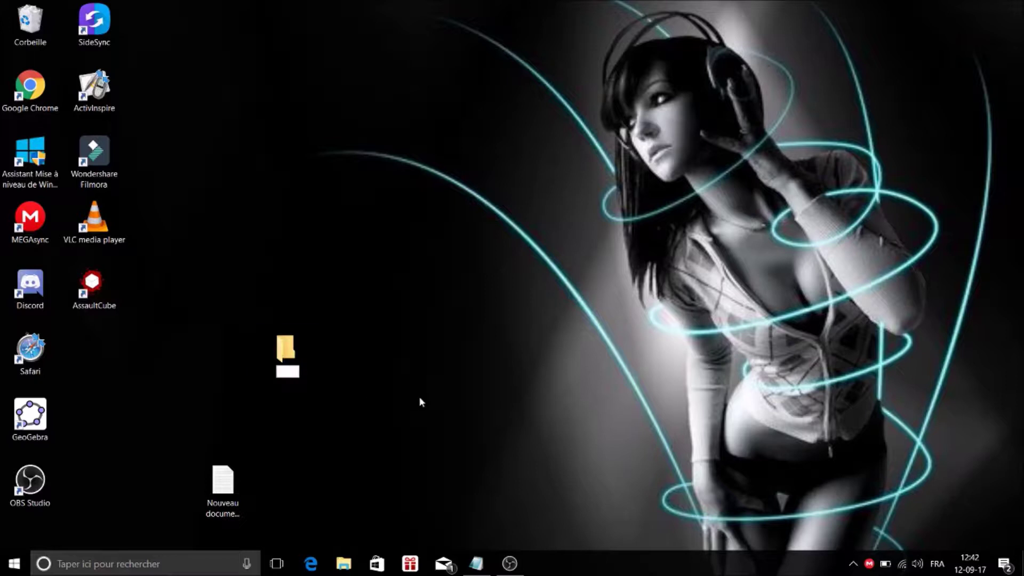
{"action": "key", "text": "Return"}
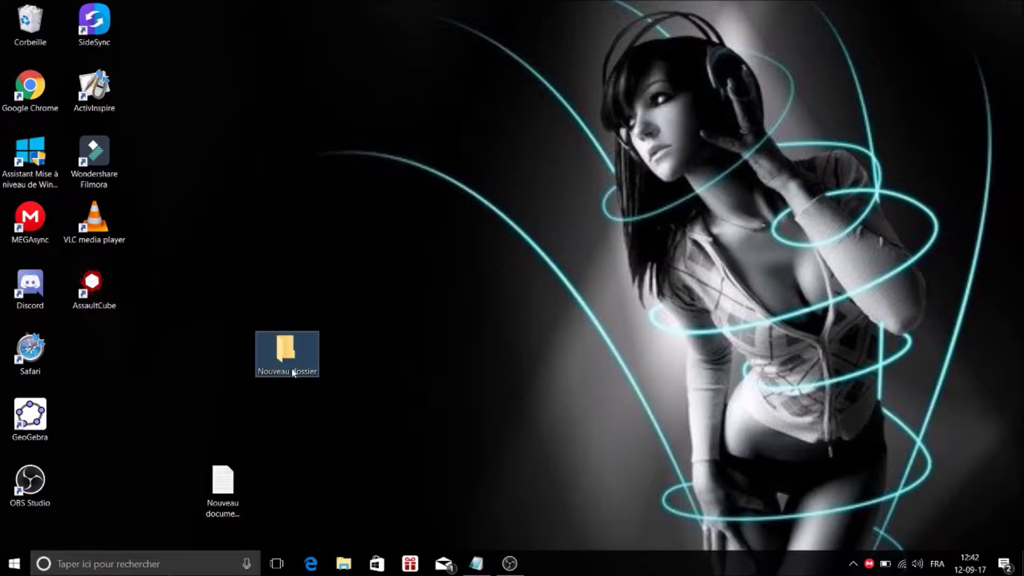
Rename the new folder twice, replacing its name with an invisible blank character.
{"action": "right_click", "coordinate": [296, 377]}
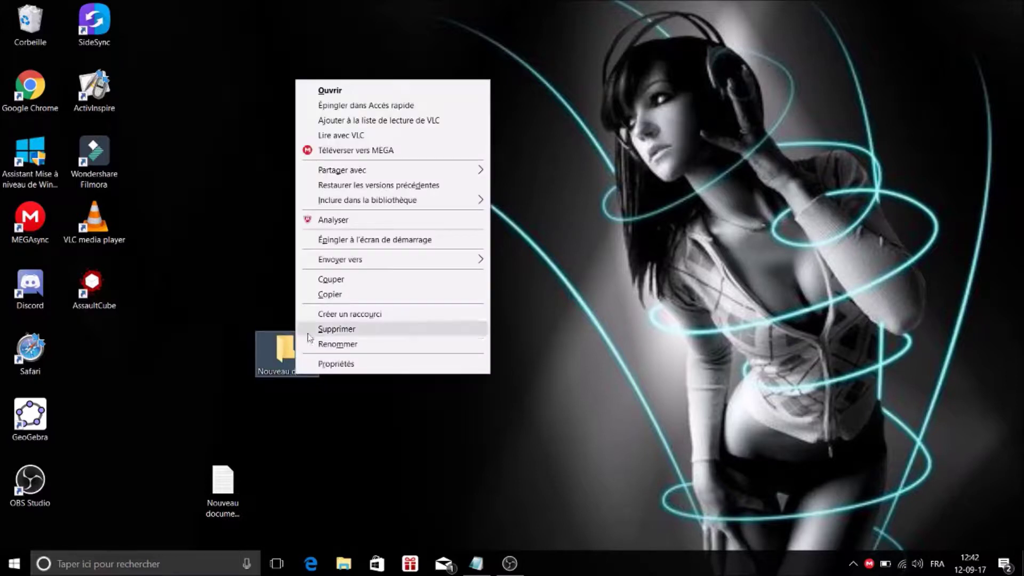
{"action": "left_click", "coordinate": [332, 344]}
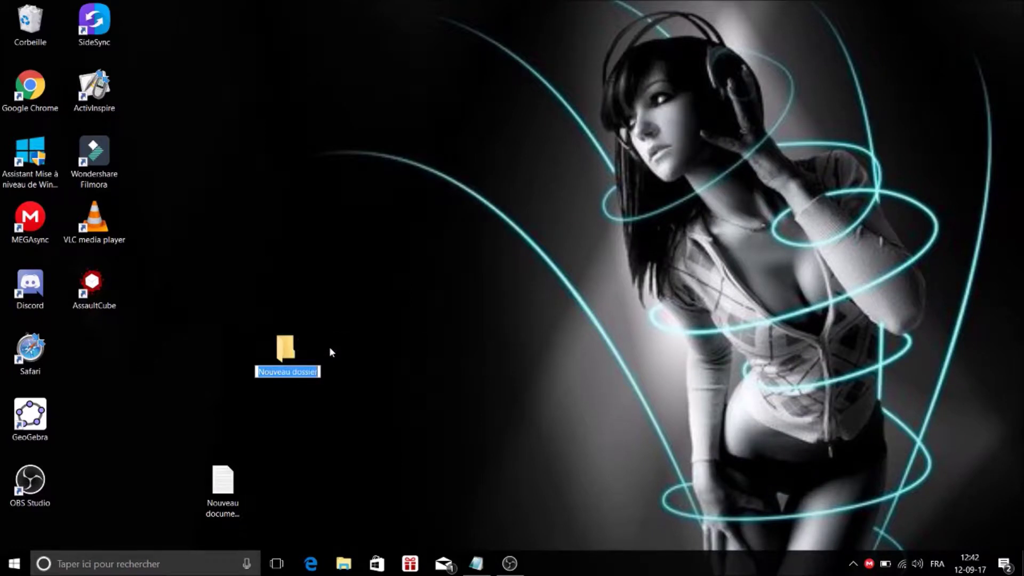
{"action": "key", "text": "BackSpace"}
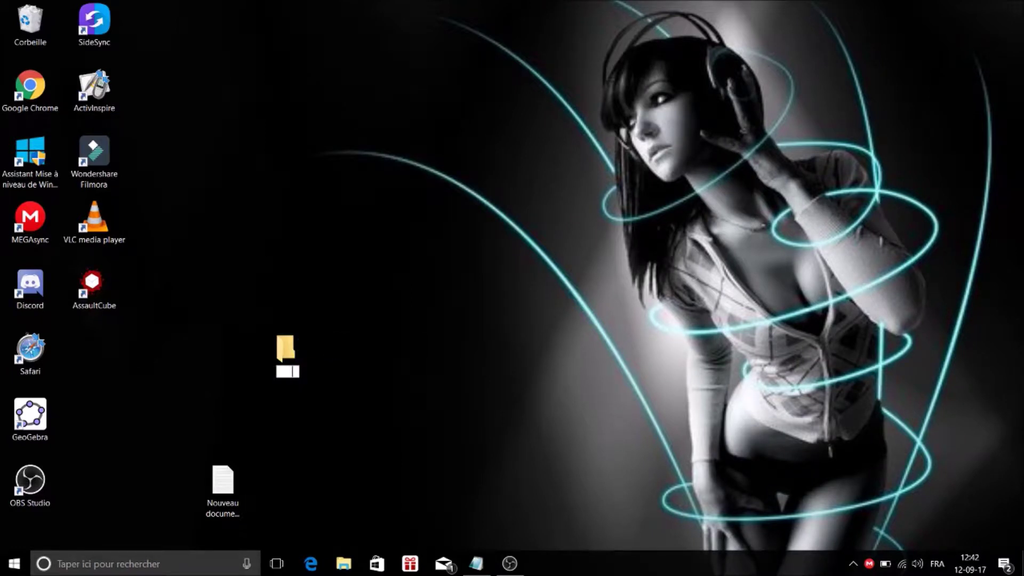
{"action": "key", "text": "Return"}
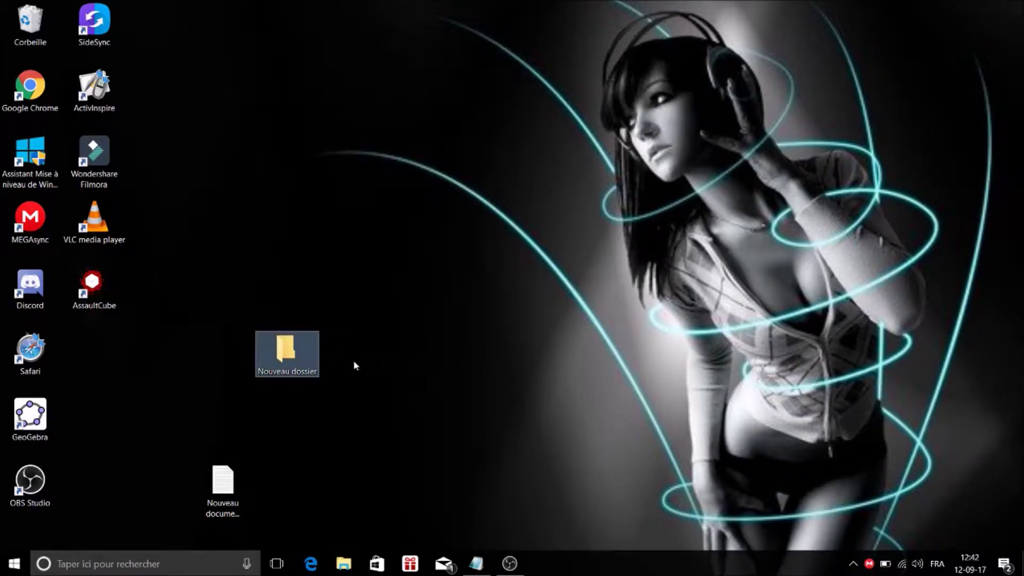
{"action": "right_click", "coordinate": [278, 356]}
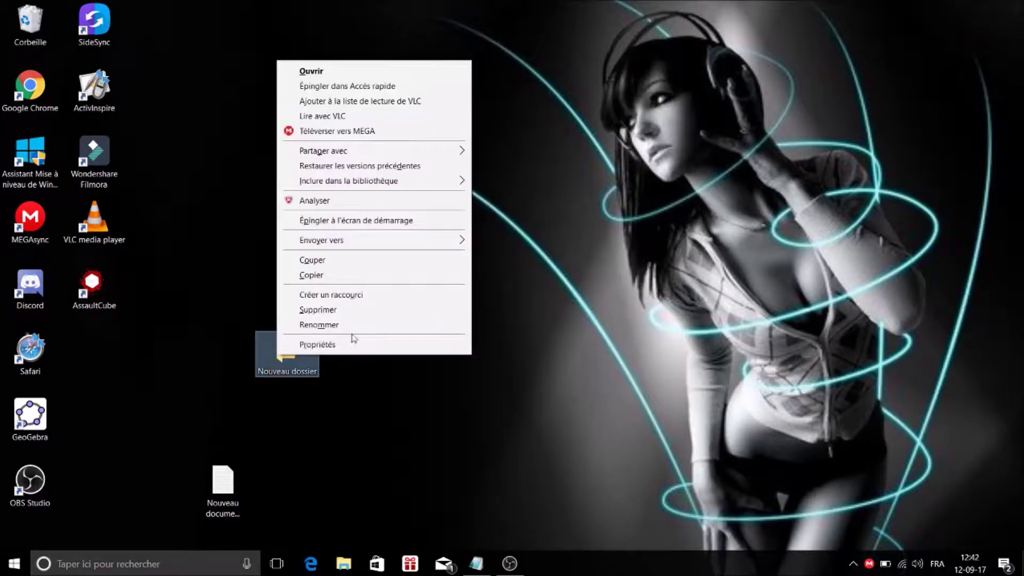
{"action": "left_click", "coordinate": [360, 326]}
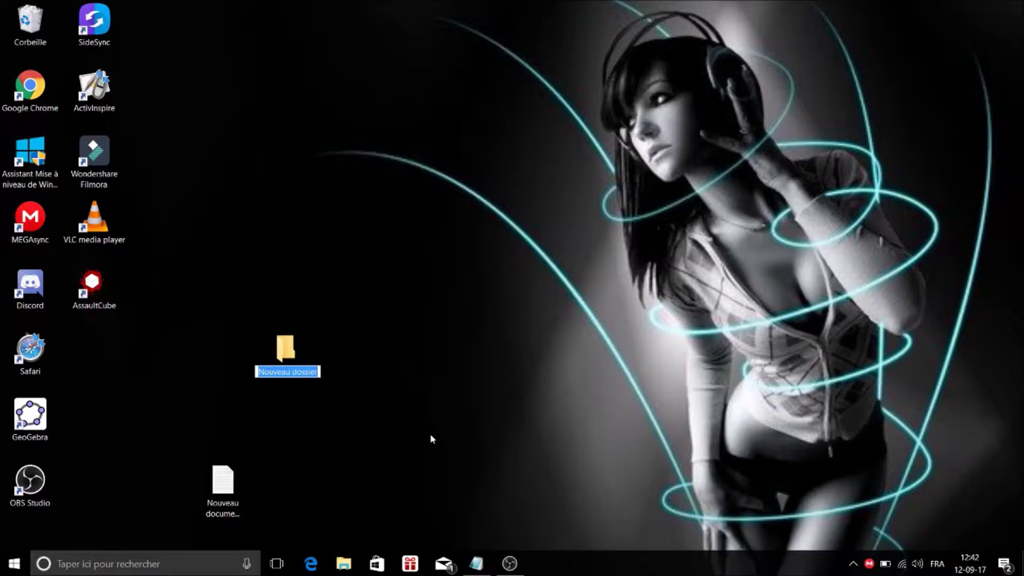
{"action": "key", "text": "BackSpace"}
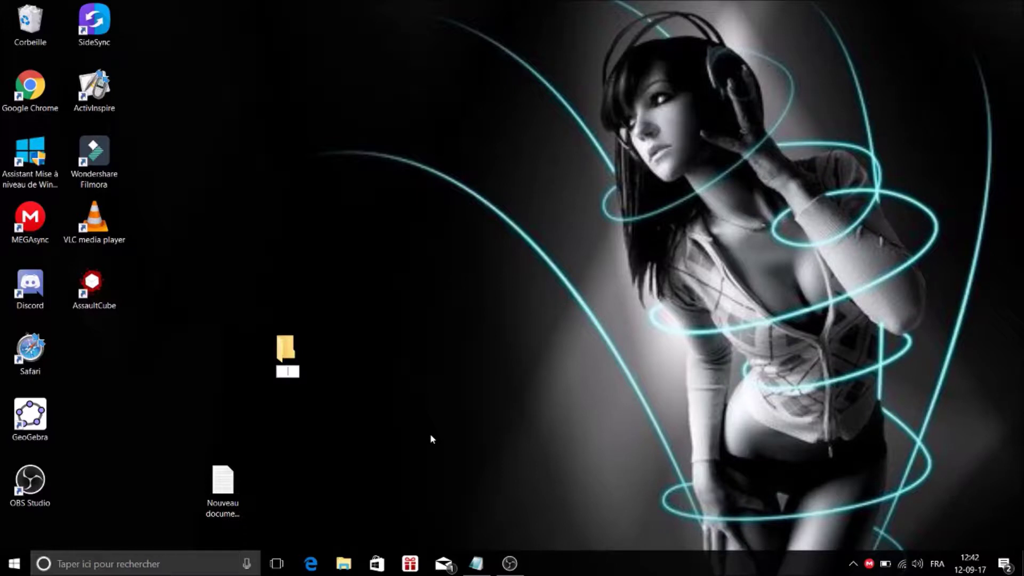
{"action": "key", "text": "Return"}
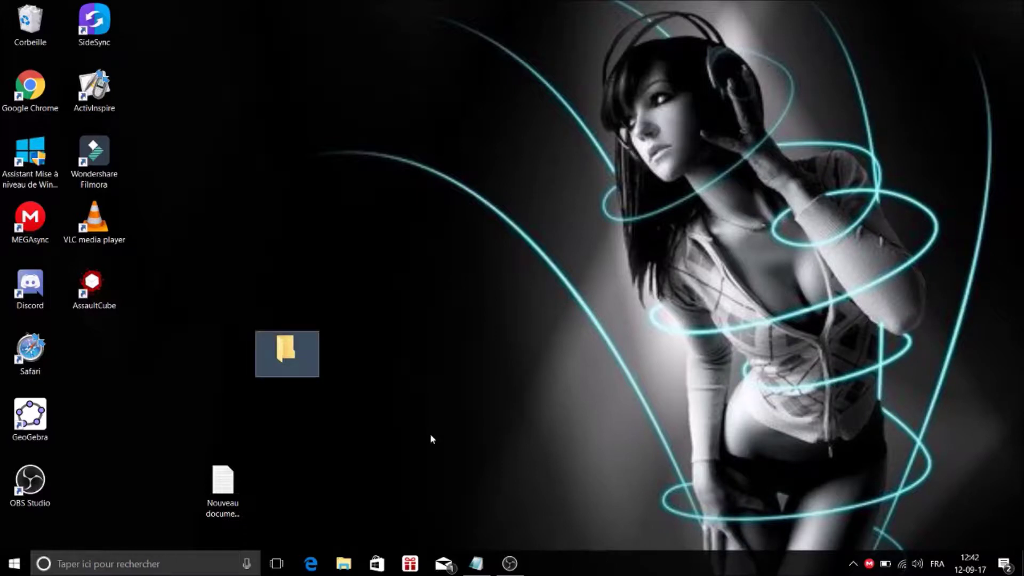
Select the blank-named folder and delete it.
{"action": "left_click", "coordinate": [411, 406]}
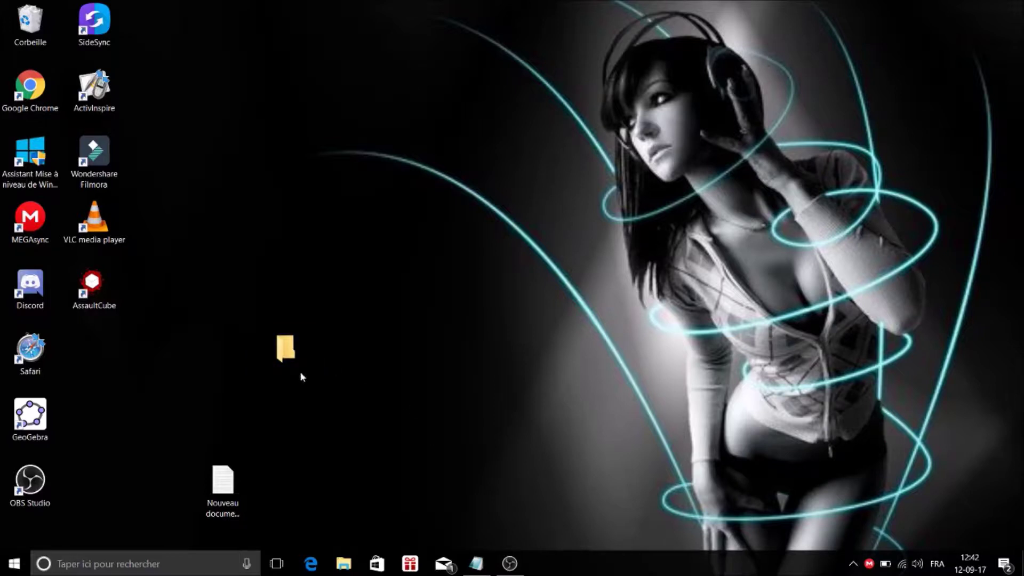
{"action": "left_click", "coordinate": [272, 362]}
{"action": "key", "text": "Delete"}
Create another desktop folder named with the Alt+255 invisible character, then select it.
{"action": "right_click", "coordinate": [272, 361]}
{"action": "mouse_move", "coordinate": [411, 319]}
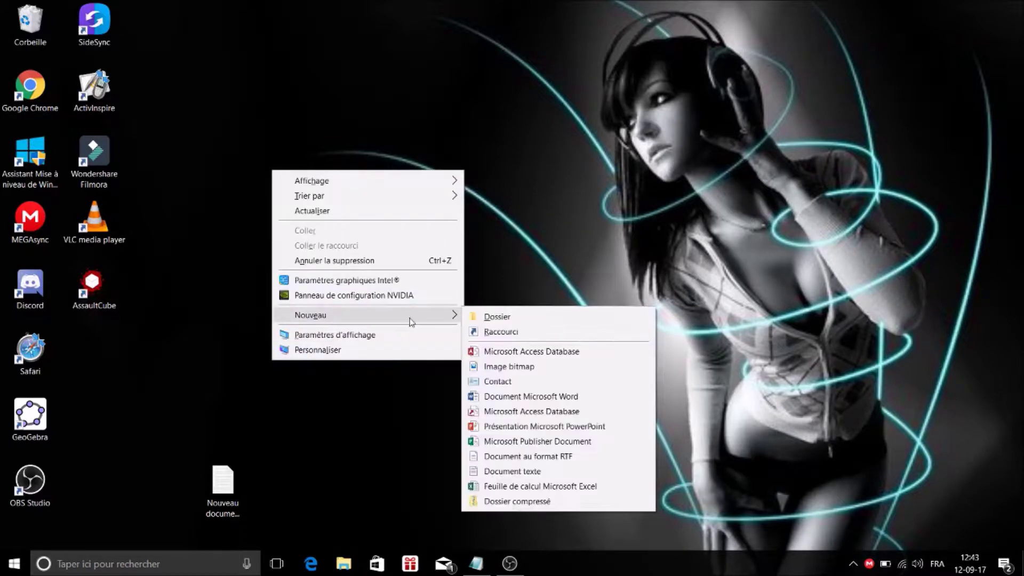
{"action": "left_click", "coordinate": [483, 319]}
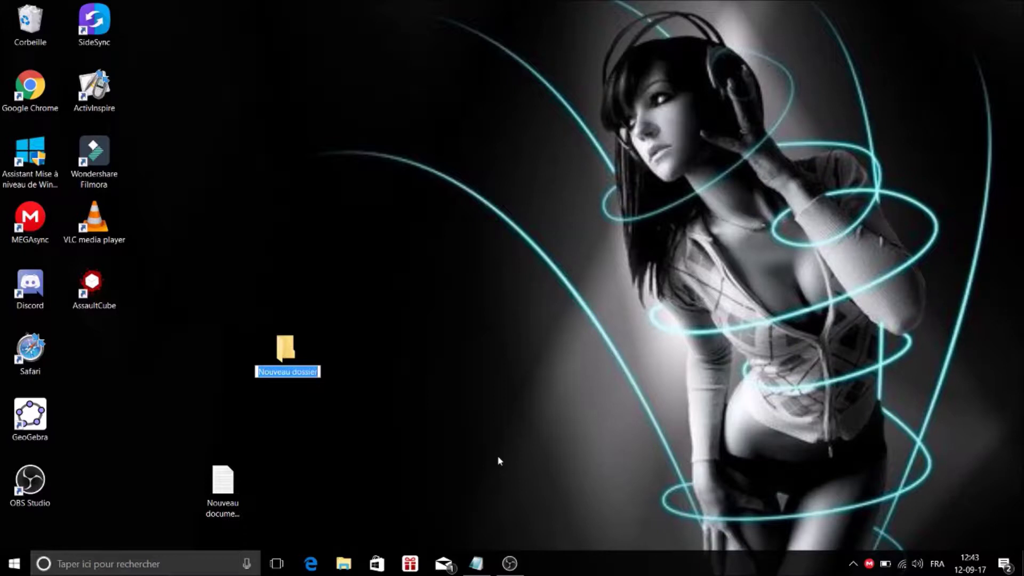
{"action": "key", "text": "BackSpace"}
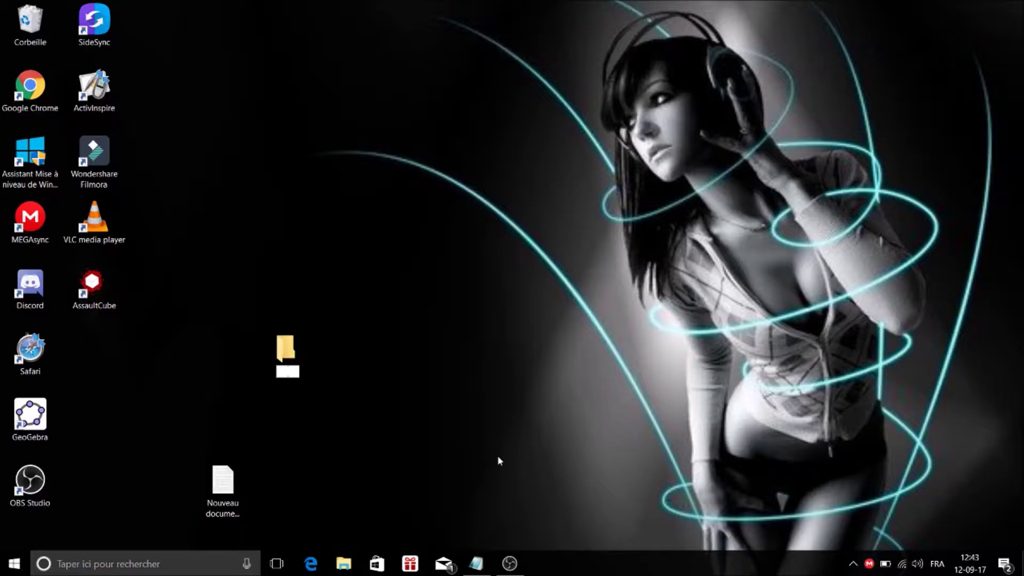
{"action": "key", "text": "Return"}
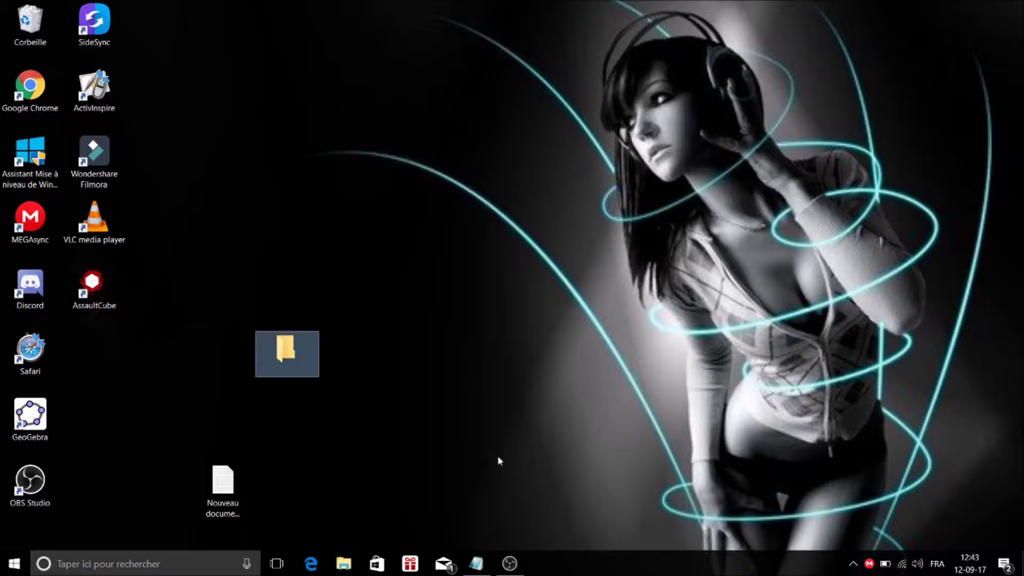
{"action": "left_click", "coordinate": [423, 429]}
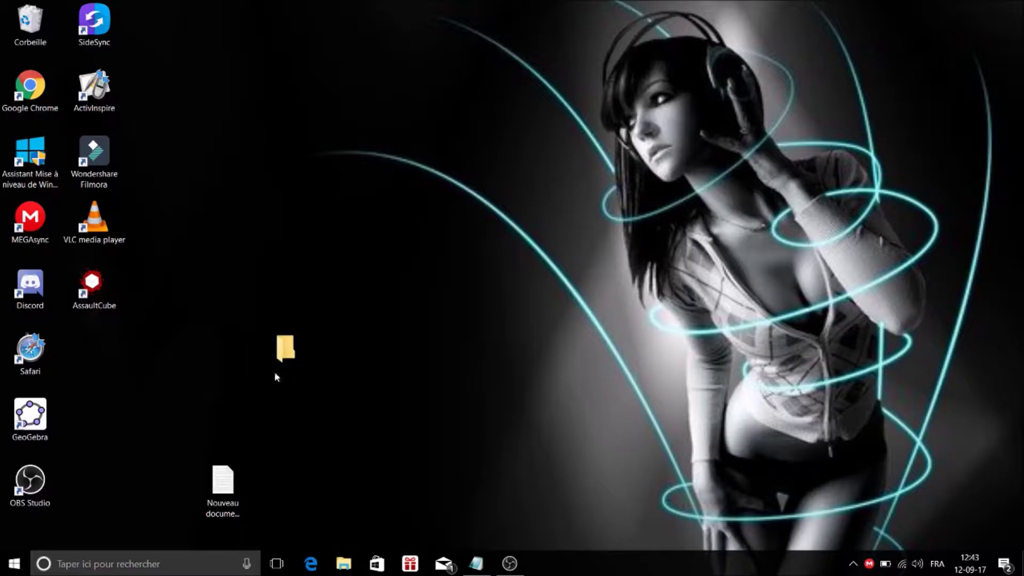
{"action": "left_click", "coordinate": [276, 353]}
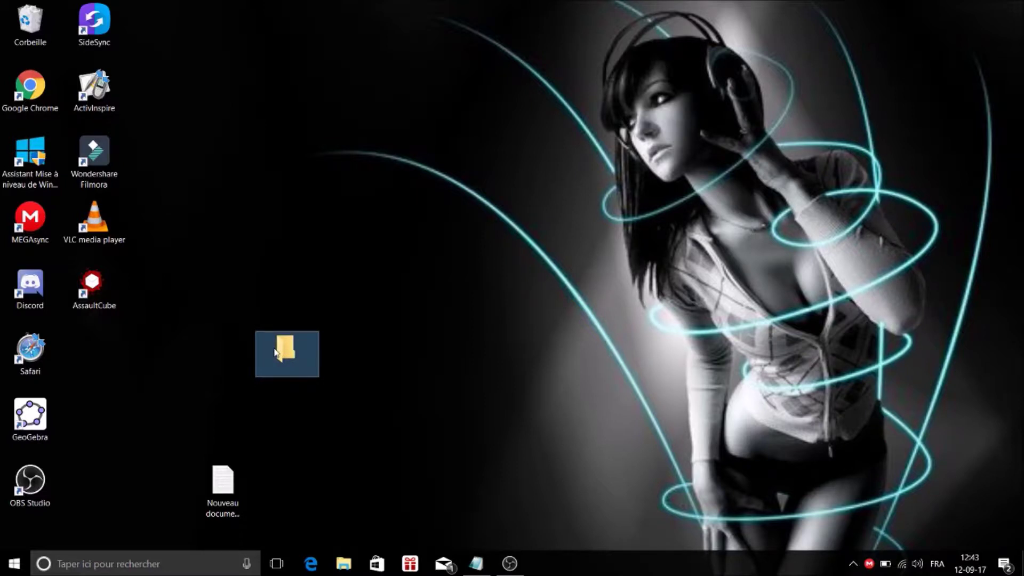
Assign the blank, transparent icon to the nameless folder under Propriétés > Personnaliser.
{"action": "right_click", "coordinate": [276, 354]}
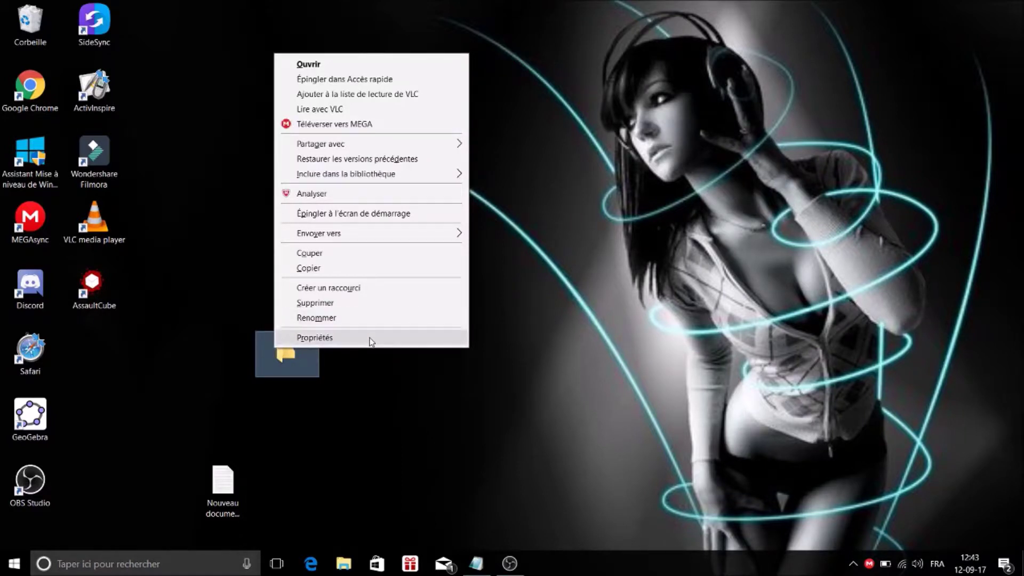
{"action": "left_click", "coordinate": [371, 341]}
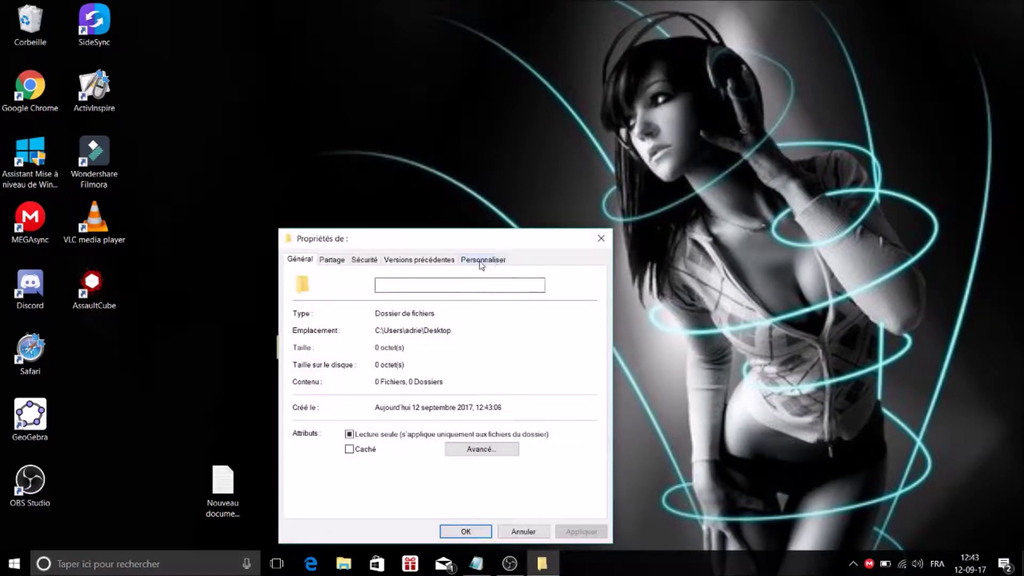
{"action": "left_click", "coordinate": [481, 261]}
{"action": "left_click", "coordinate": [377, 457]}
{"action": "left_click_drag", "start_coordinate": [489, 488], "coordinate": [490, 488]}
{"action": "left_click", "coordinate": [364, 415]}
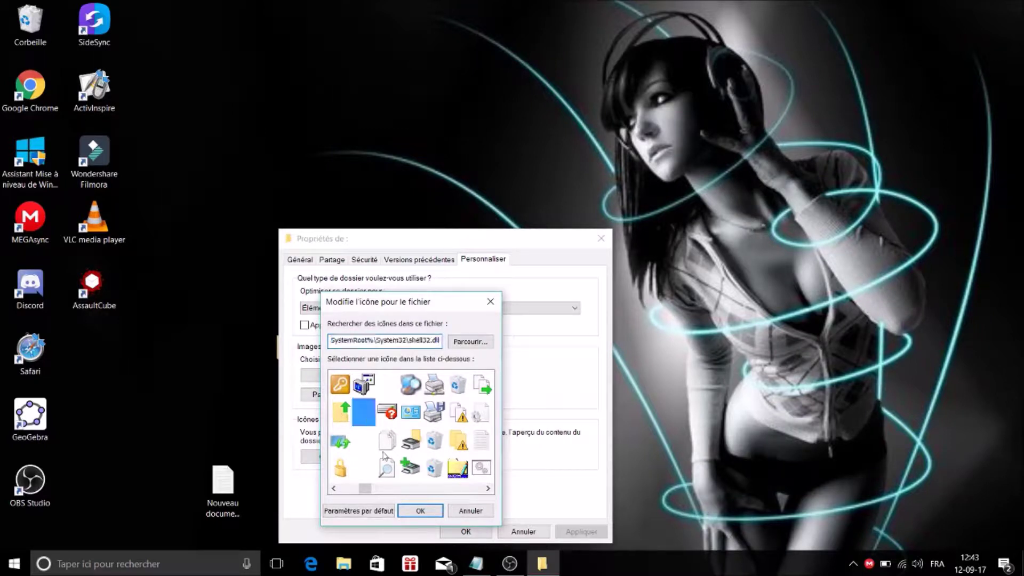
{"action": "left_click", "coordinate": [419, 510]}
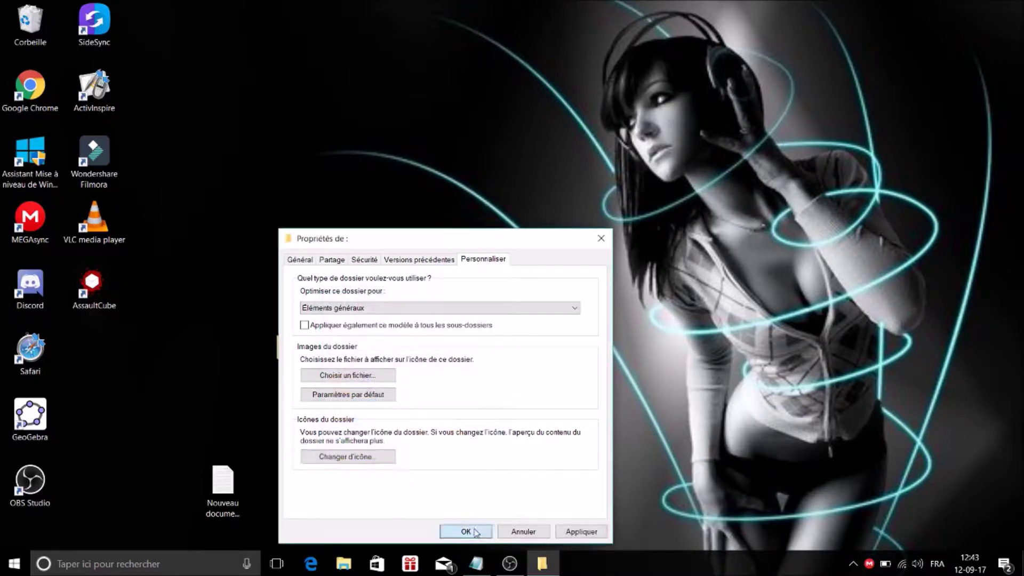
{"action": "left_click", "coordinate": [466, 532]}
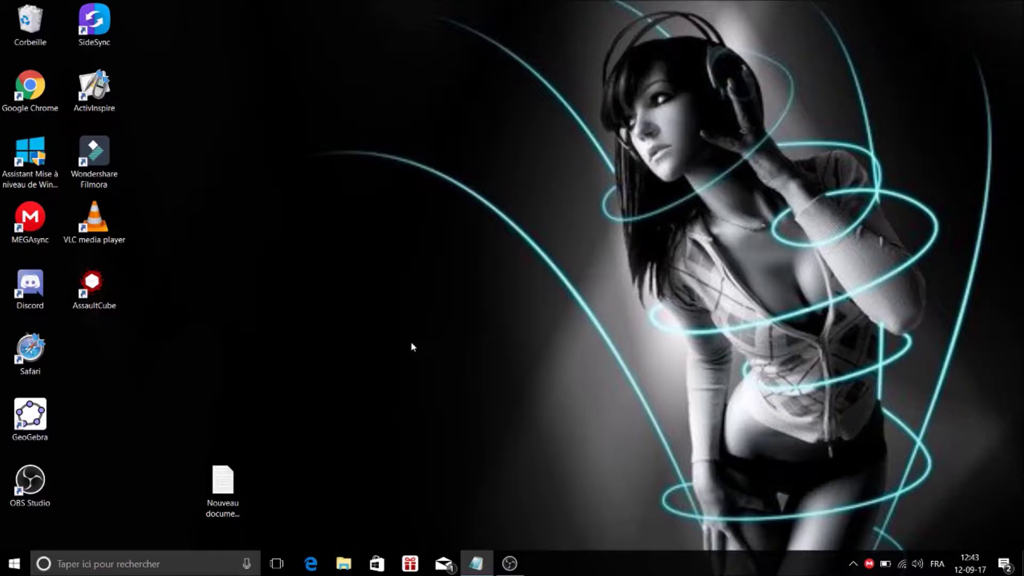
{"action": "left_click_drag", "start_coordinate": [254, 379], "coordinate": [283, 356]}
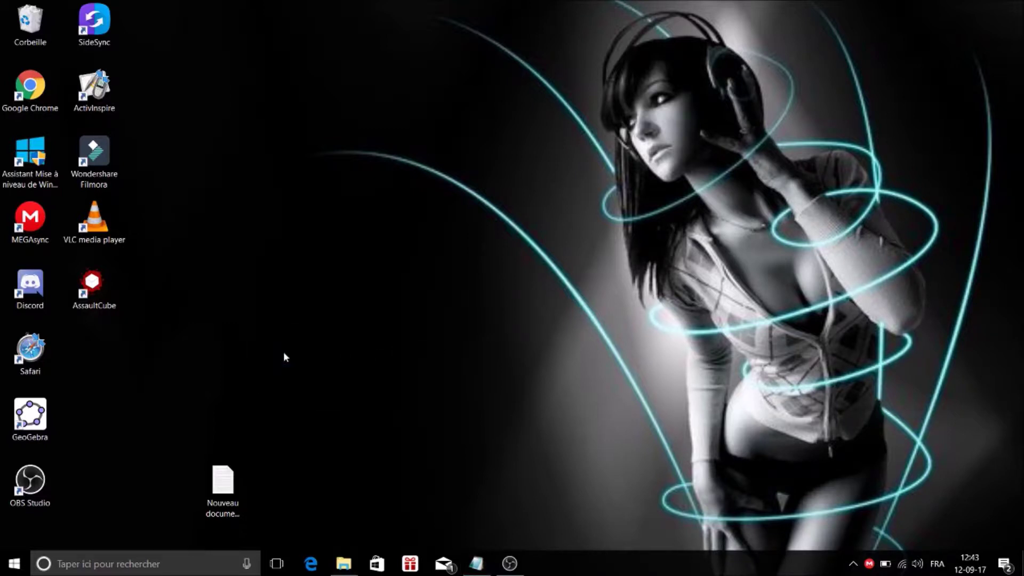
{"action": "double_click", "coordinate": [283, 356]}
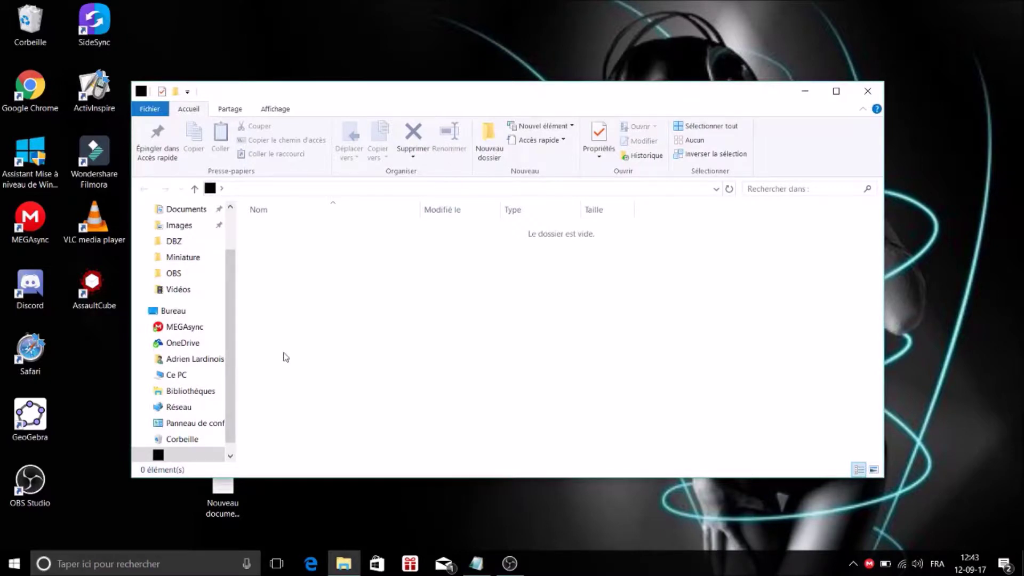
{"action": "left_click", "coordinate": [868, 91]}
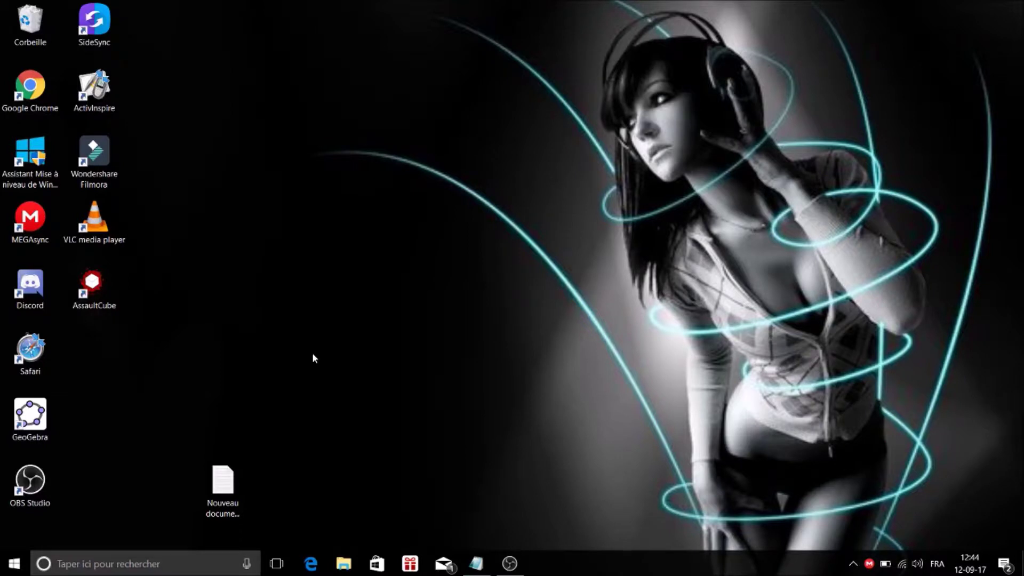
Create a desktop folder named {ED7BA470-8E54-465E-825C-99712043E01C} by pasting the God Mode code.
{"action": "right_click", "coordinate": [311, 342]}
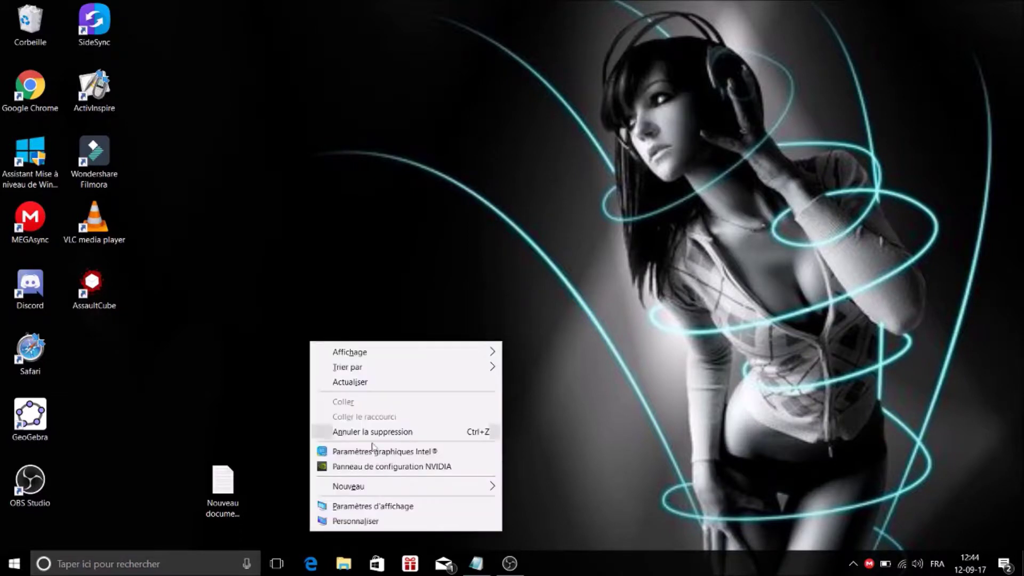
{"action": "mouse_move", "coordinate": [433, 487]}
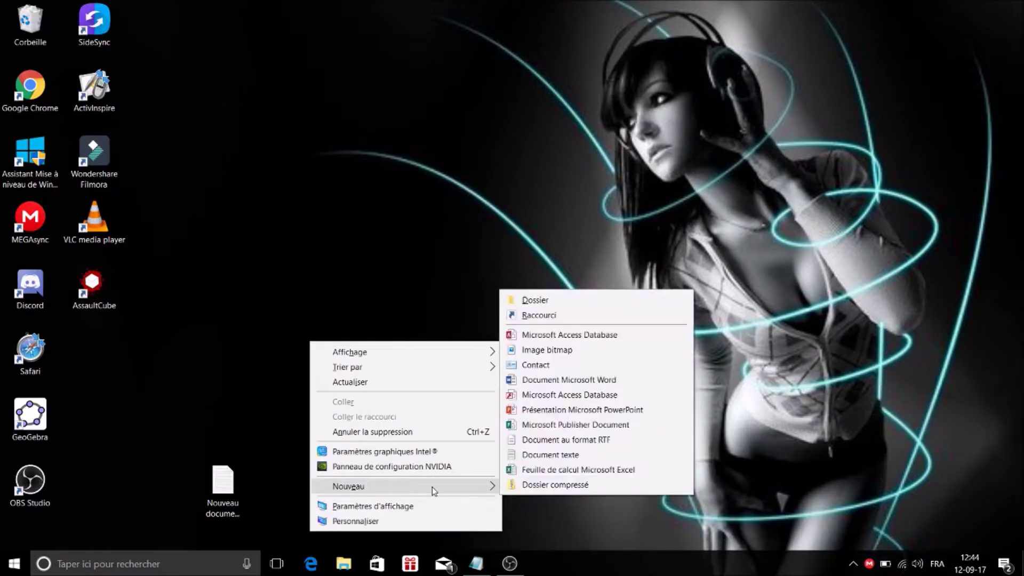
{"action": "left_click", "coordinate": [618, 299]}
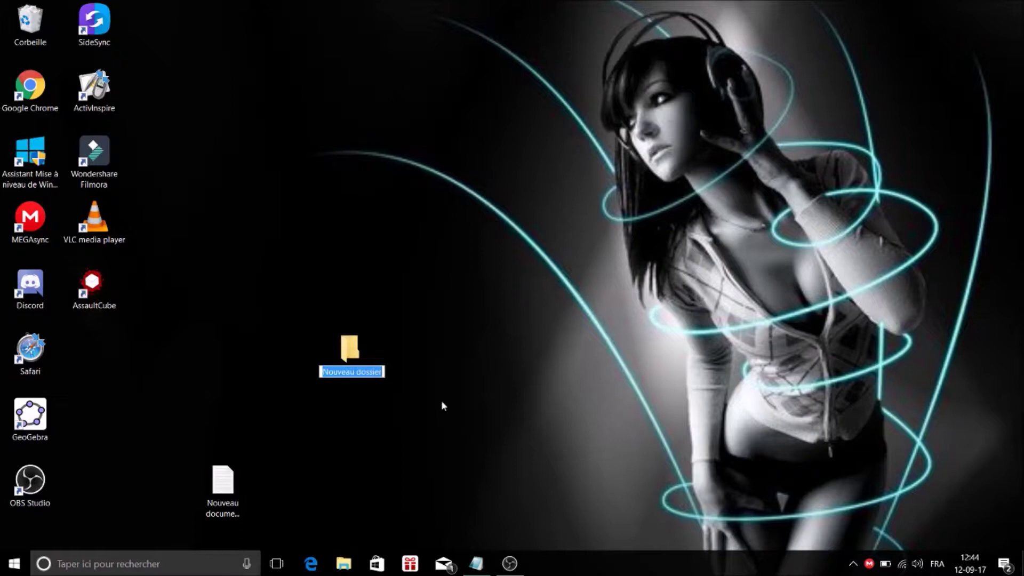
{"action": "type", "text": "{ED7BA470-8E54-465E-825C-99712043E01C}"}
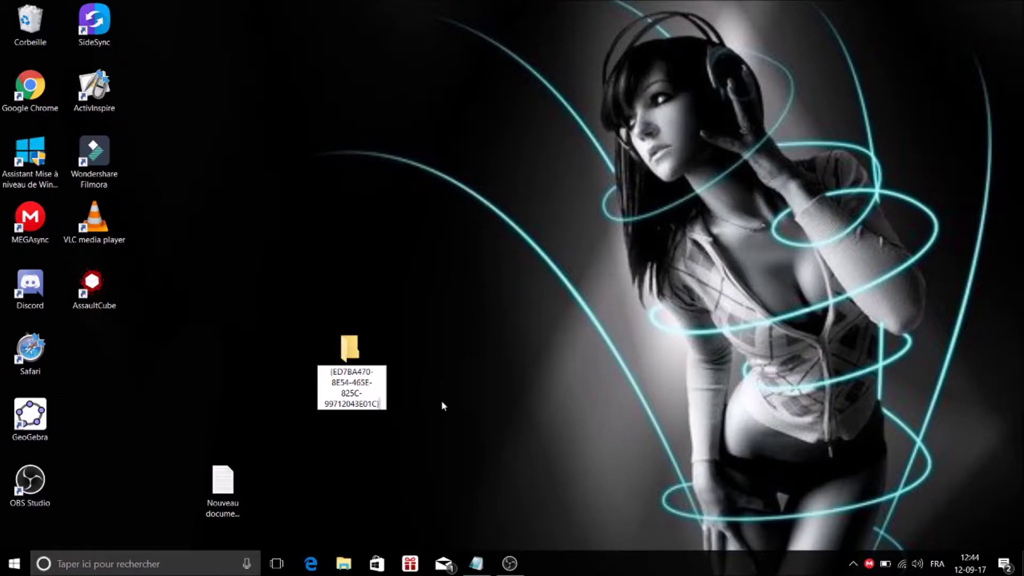
{"action": "key", "text": "Return"}
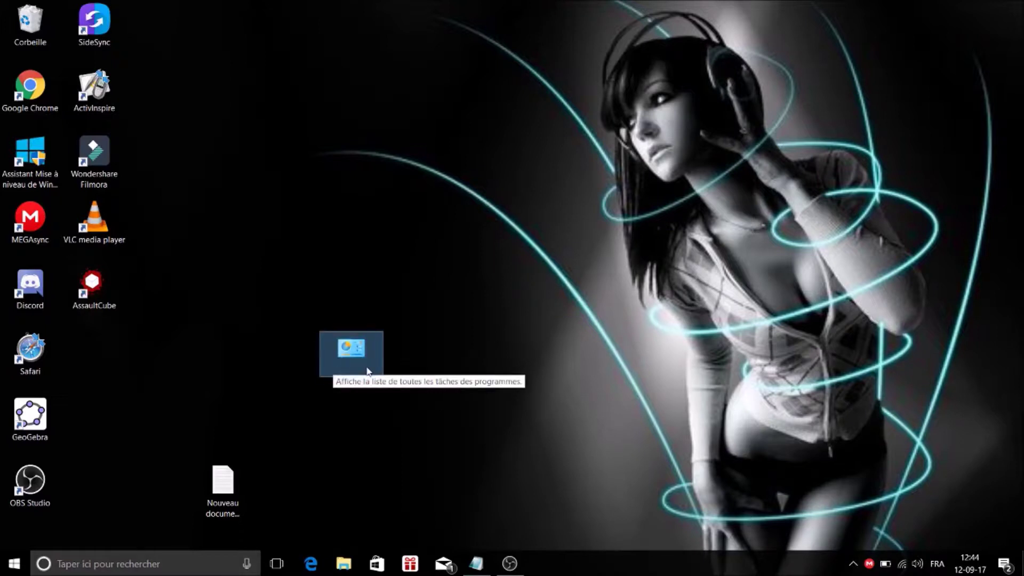
Browse the 218 settings tasks in the God Mode window, close it, and right-click its icon.
{"action": "double_click", "coordinate": [348, 353]}
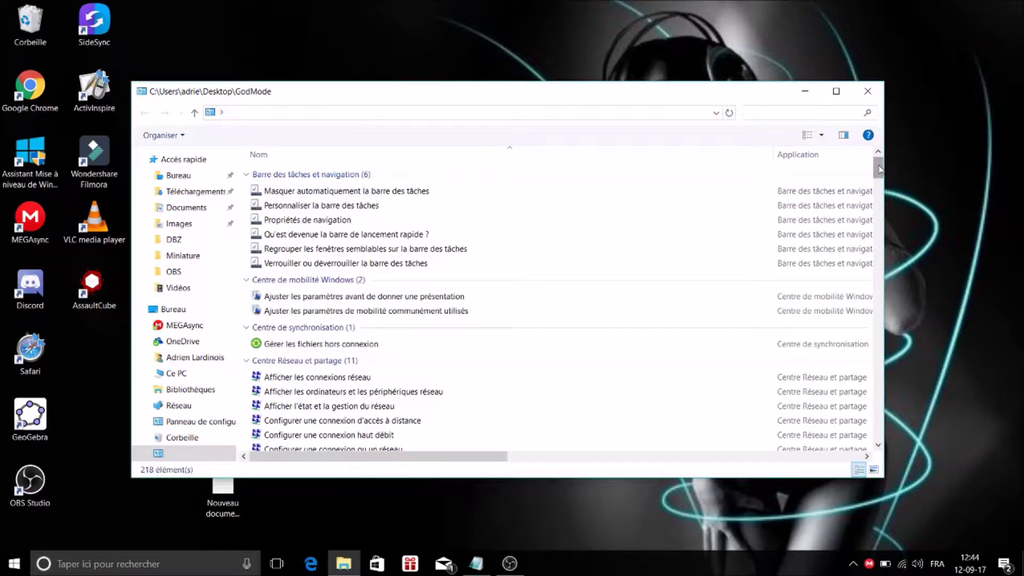
{"action": "mouse_move", "coordinate": [880, 169]}
{"action": "left_mouse_down"}
{"action": "mouse_move", "coordinate": [888, 447]}
{"action": "mouse_move", "coordinate": [869, 166]}
{"action": "left_mouse_up"}
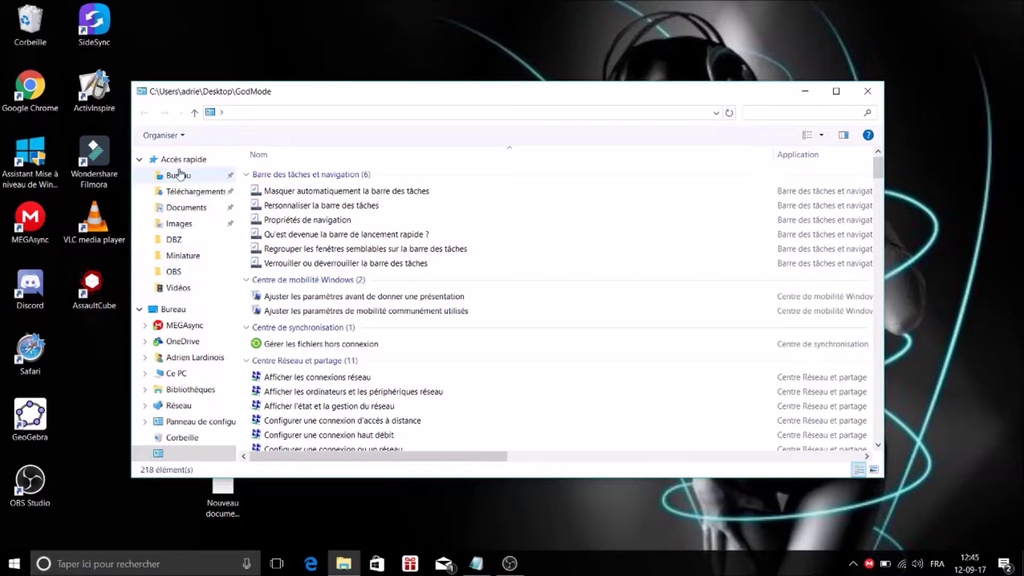
{"action": "left_click_drag", "start_coordinate": [454, 96], "coordinate": [428, 83]}
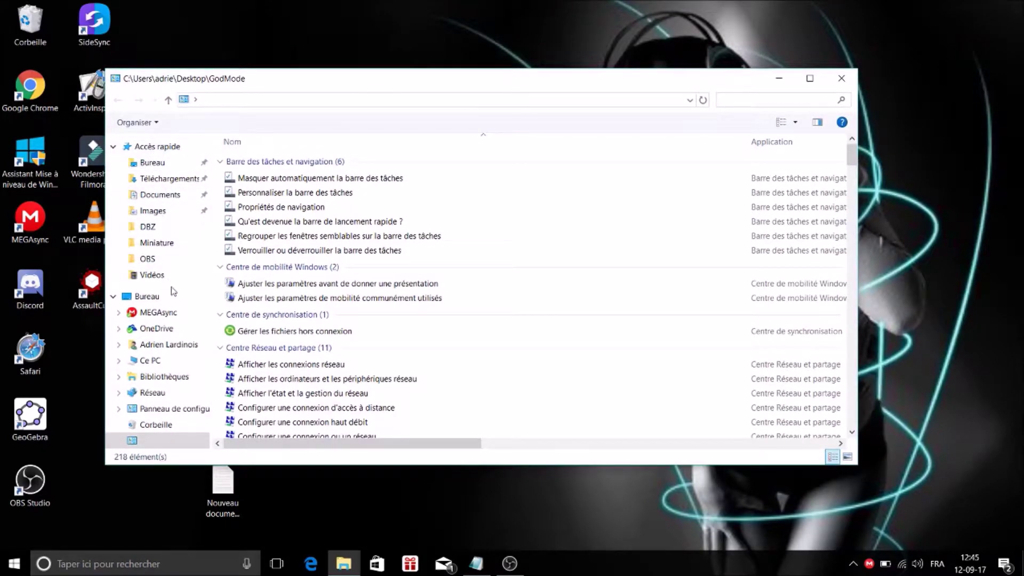
{"action": "left_click", "coordinate": [841, 77]}
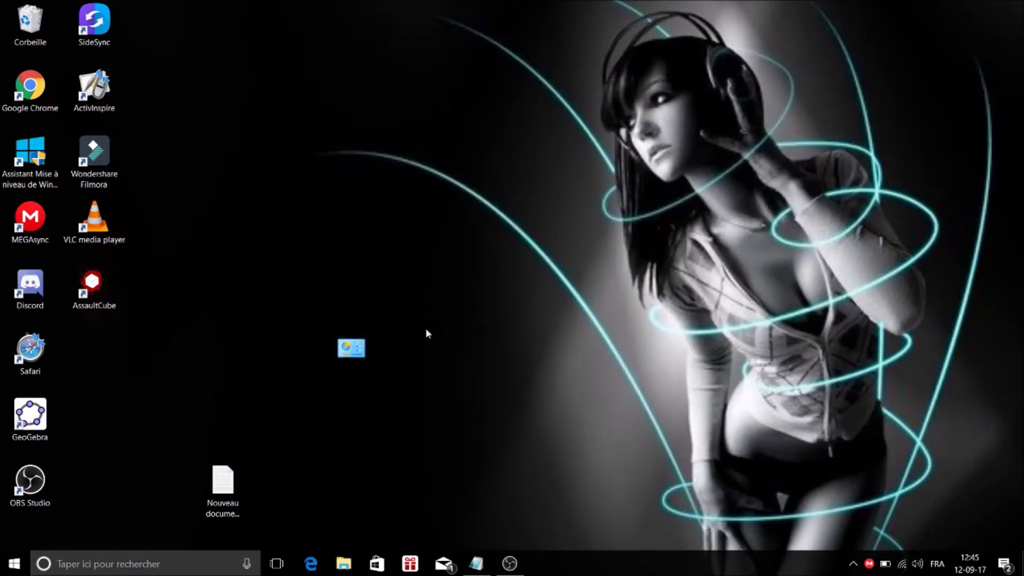
{"action": "right_click", "coordinate": [357, 353]}
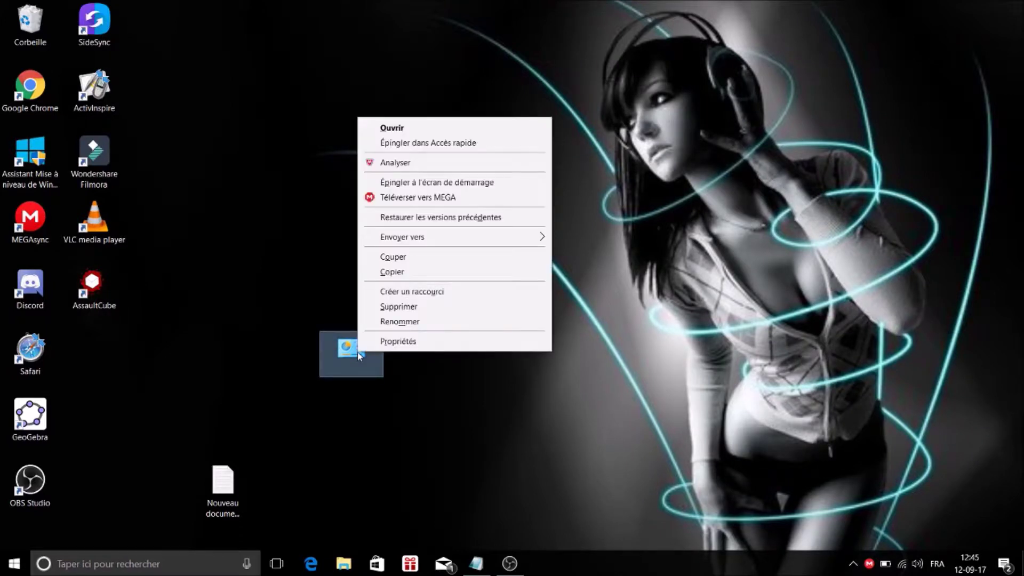
Pin God Mode to Quick Access, recheck its window, and drag its icon beside Safari.
{"action": "left_click", "coordinate": [445, 144]}
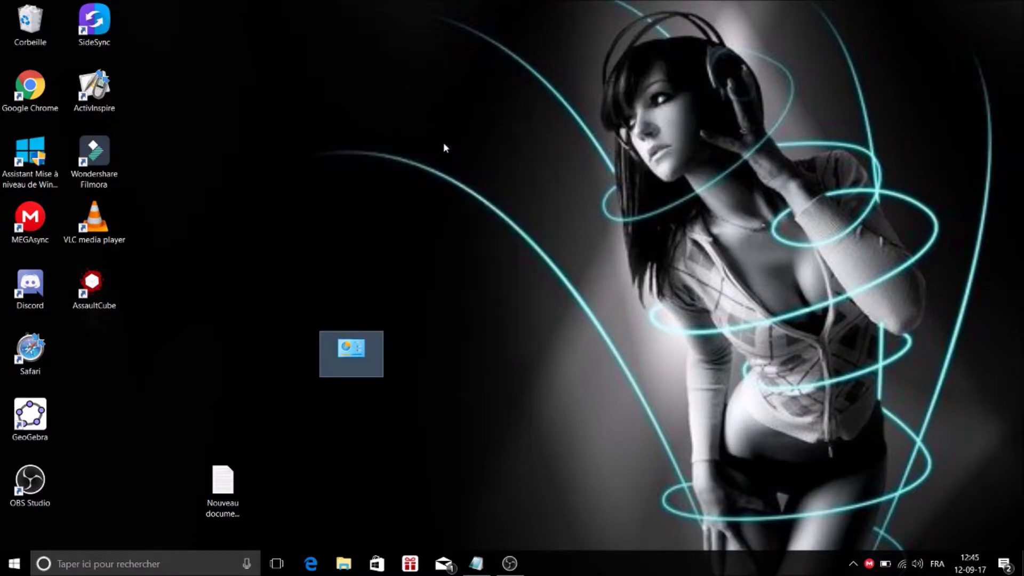
{"action": "double_click", "coordinate": [350, 352]}
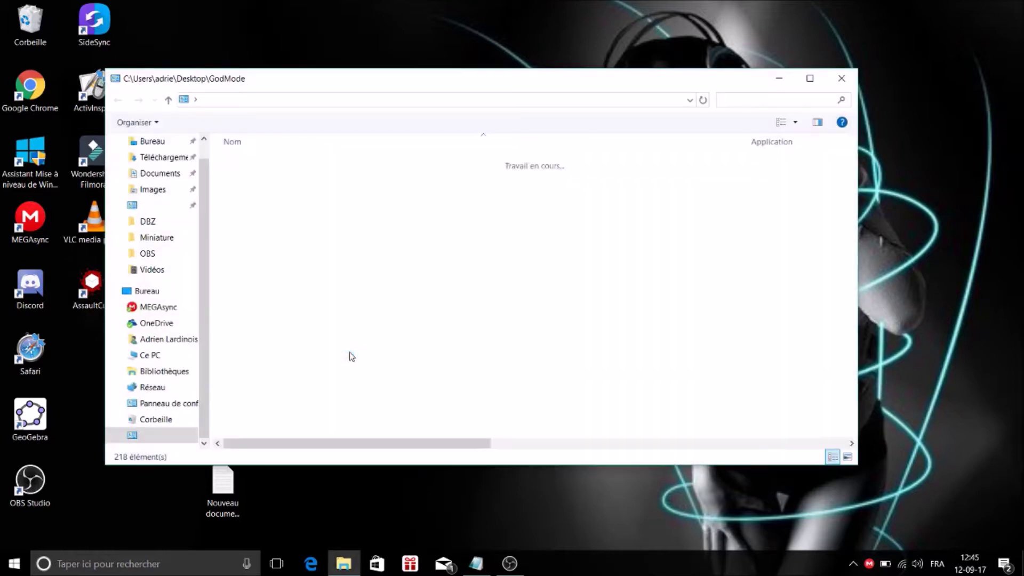
{"action": "scroll", "coordinate": [170, 269], "scroll_direction": "up", "scroll_amount": 1}
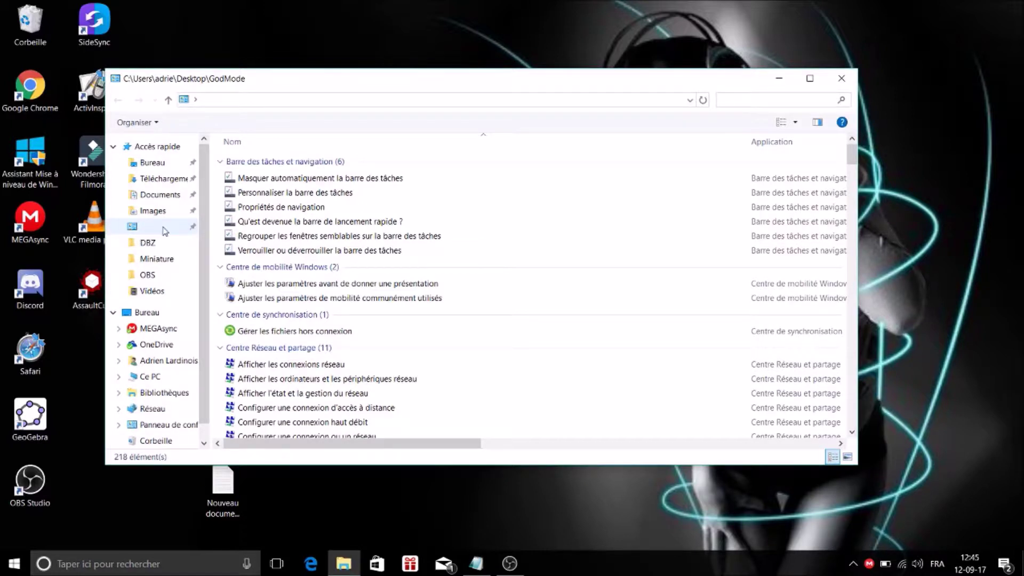
{"action": "left_click", "coordinate": [842, 80]}
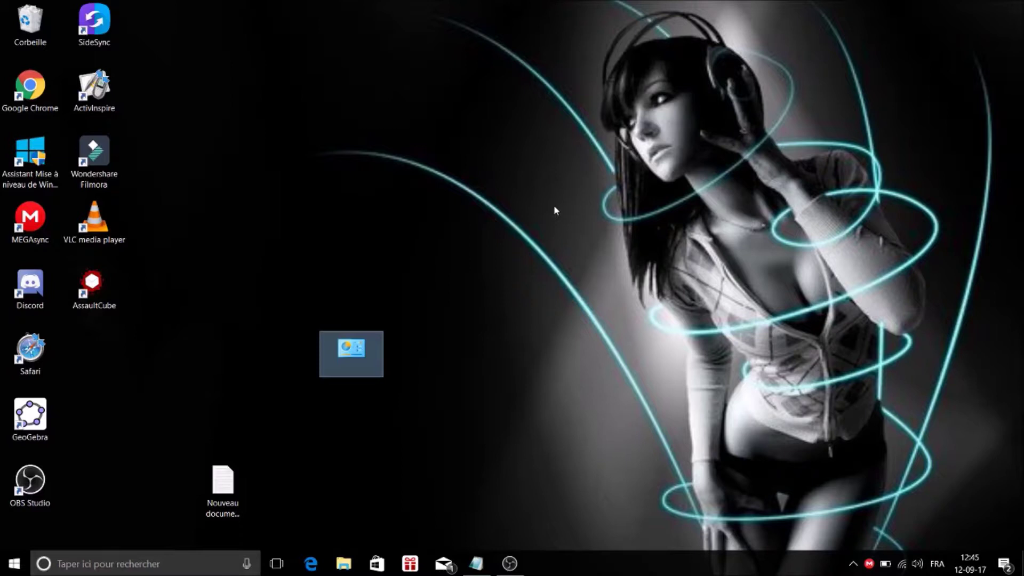
{"action": "left_click_drag", "start_coordinate": [358, 346], "coordinate": [75, 355]}
{"action": "left_click", "coordinate": [297, 320]}
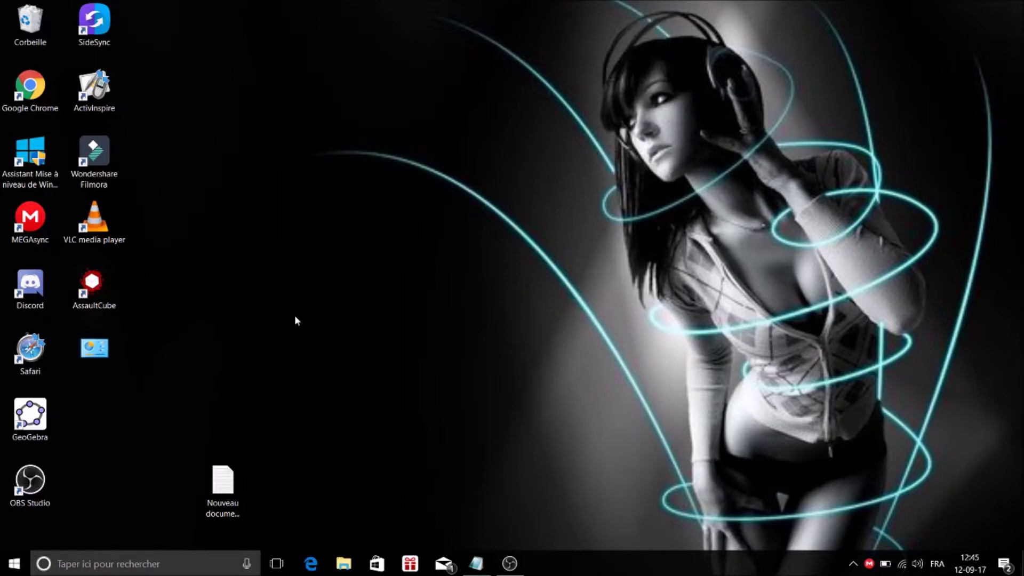
{"action": "right_click", "coordinate": [297, 321]}
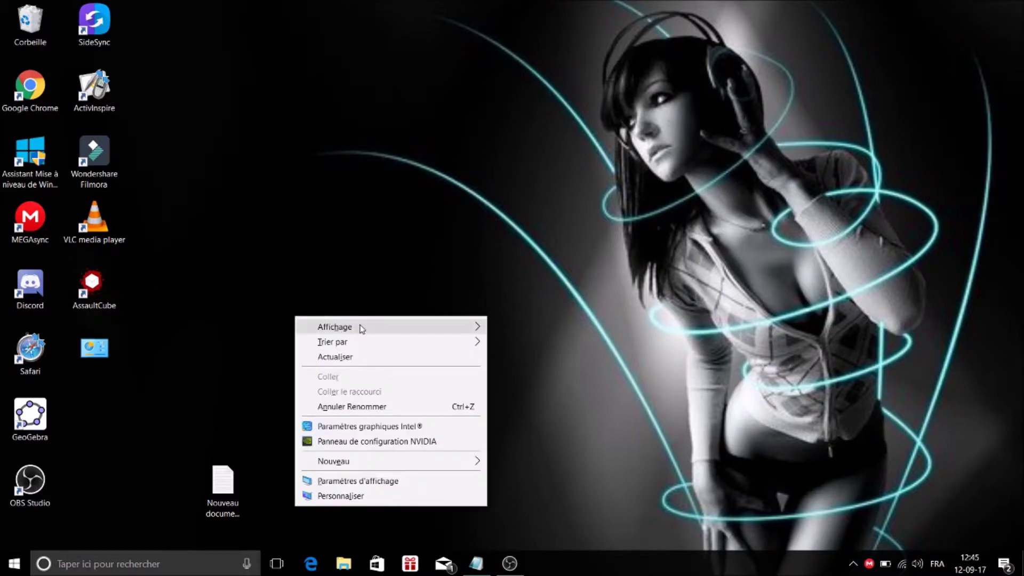
{"action": "mouse_move", "coordinate": [369, 325]}
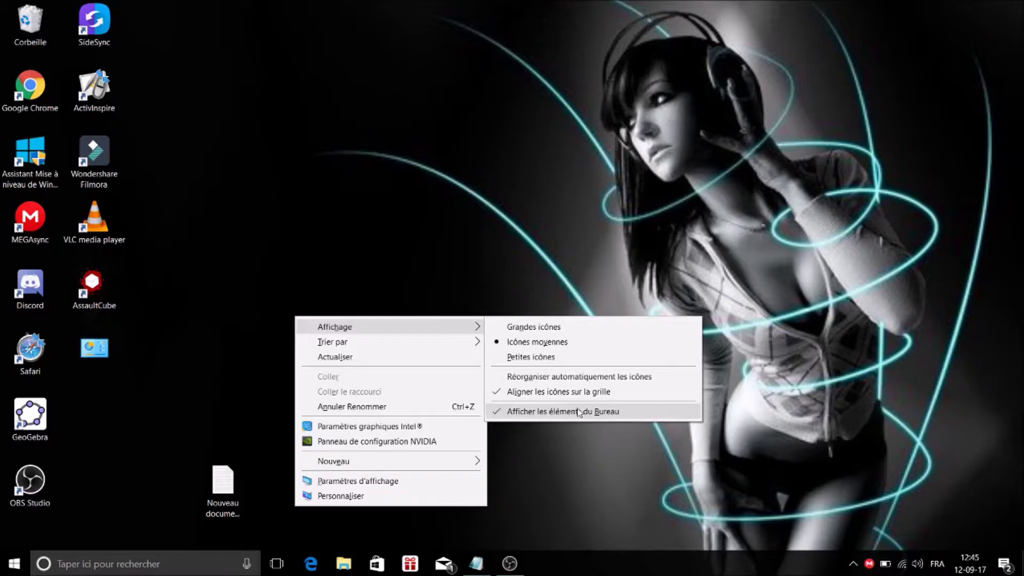
{"action": "left_click", "coordinate": [531, 411]}
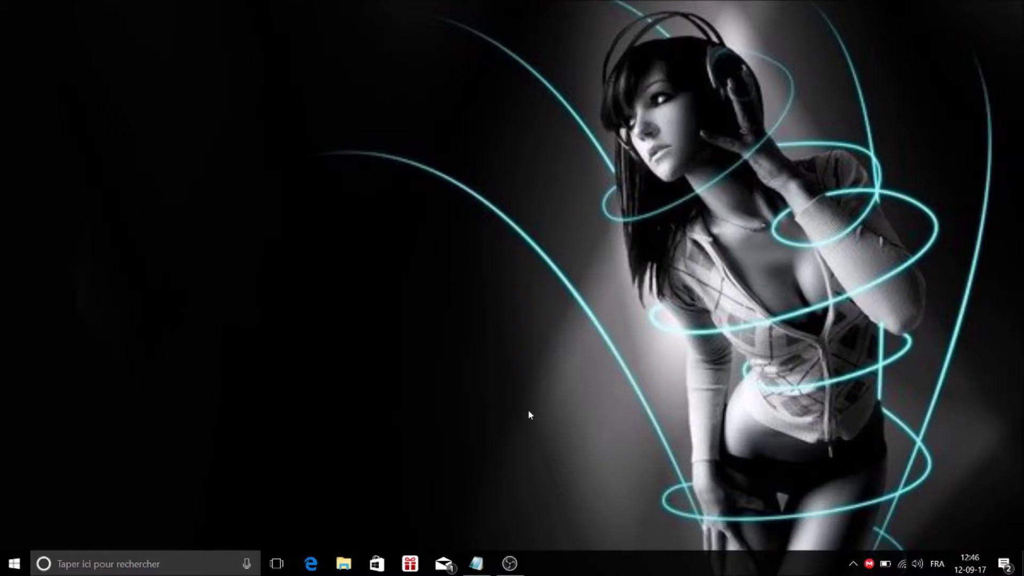
{"action": "right_click", "coordinate": [530, 414]}
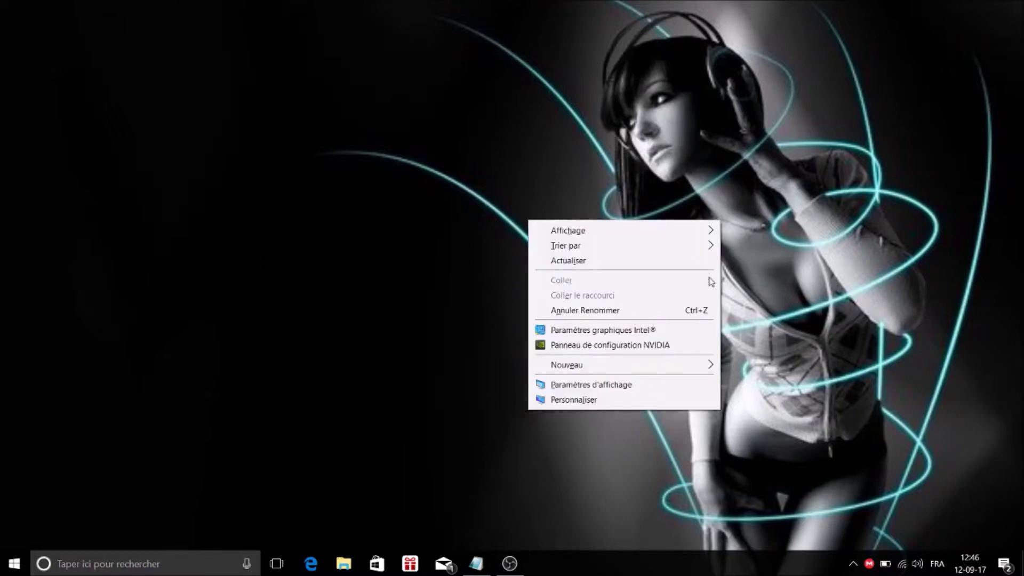
{"action": "mouse_move", "coordinate": [707, 231]}
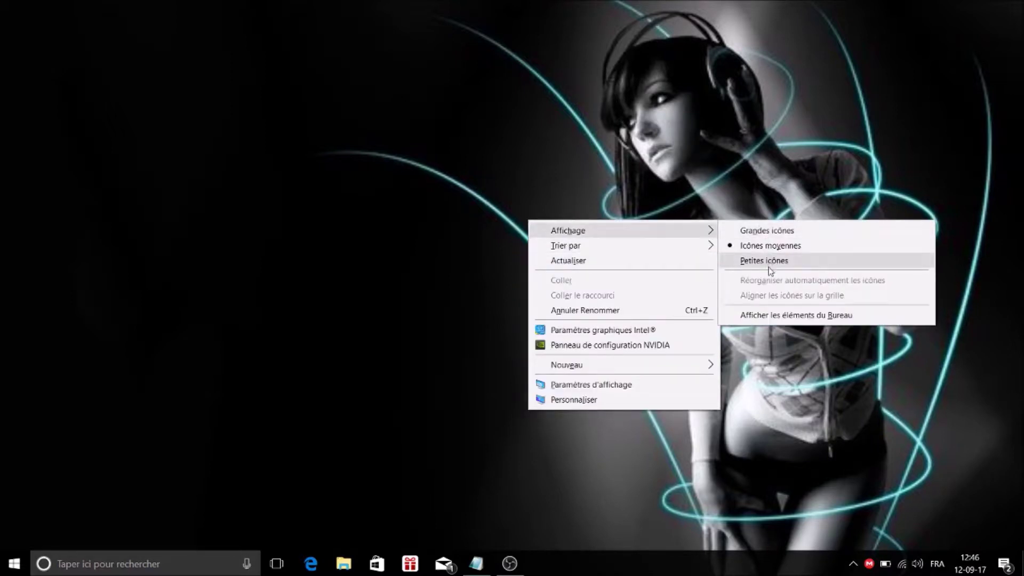
{"action": "left_click", "coordinate": [770, 316]}
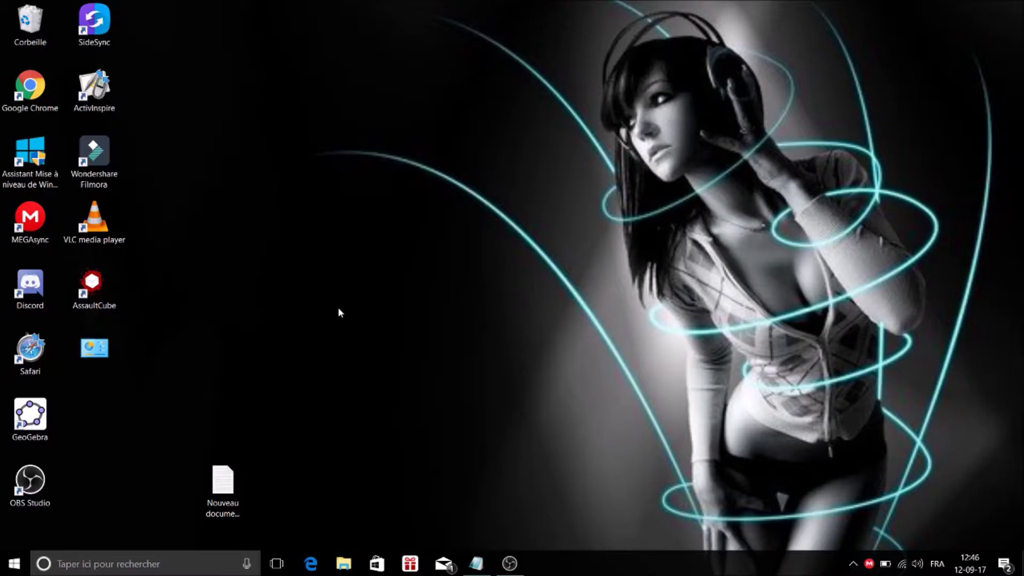
Create a desktop folder with the default name Nouveau dossier.
{"action": "right_click", "coordinate": [339, 308]}
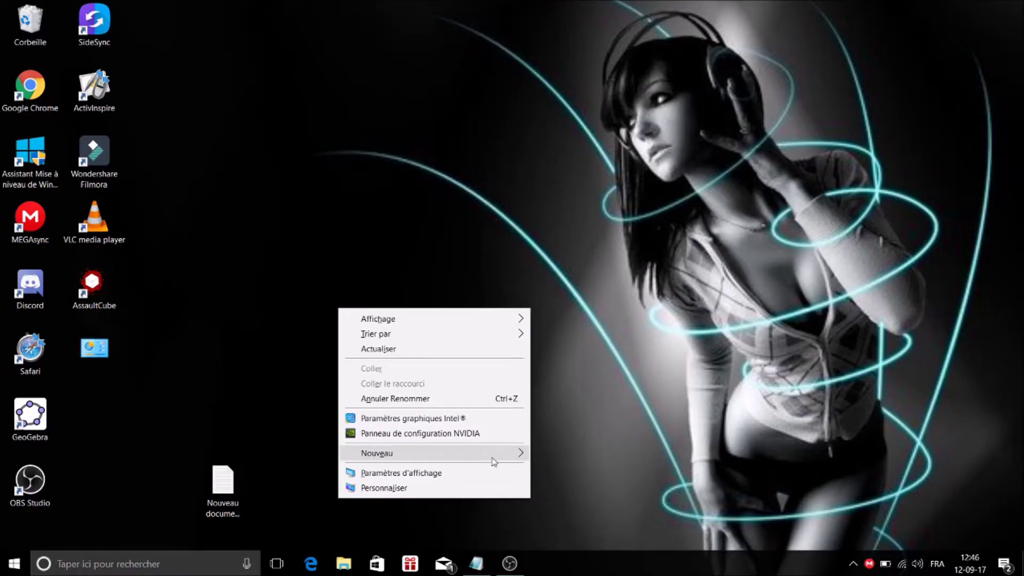
{"action": "mouse_move", "coordinate": [492, 457]}
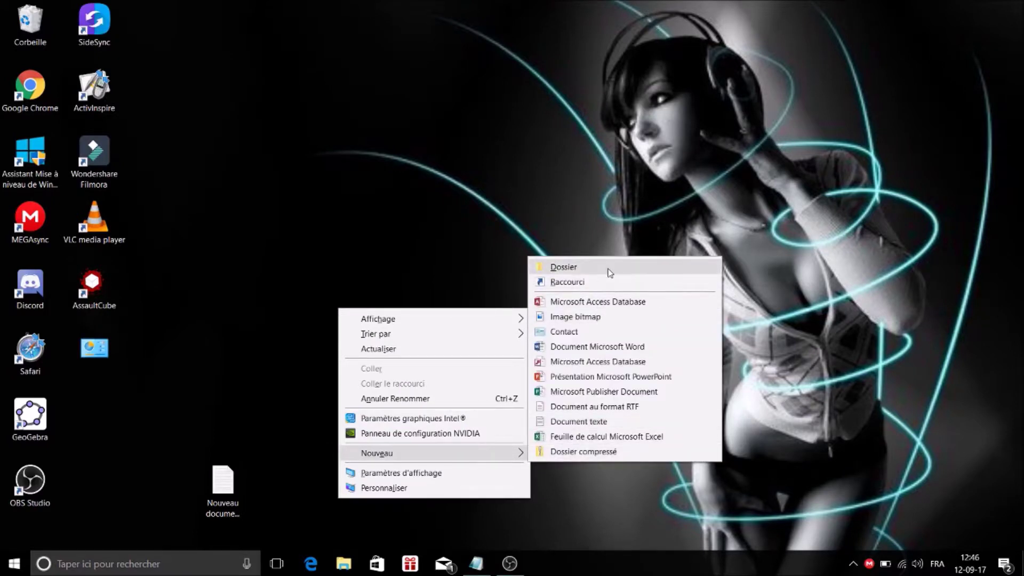
{"action": "left_click", "coordinate": [611, 273]}
{"action": "key", "text": "Return"}
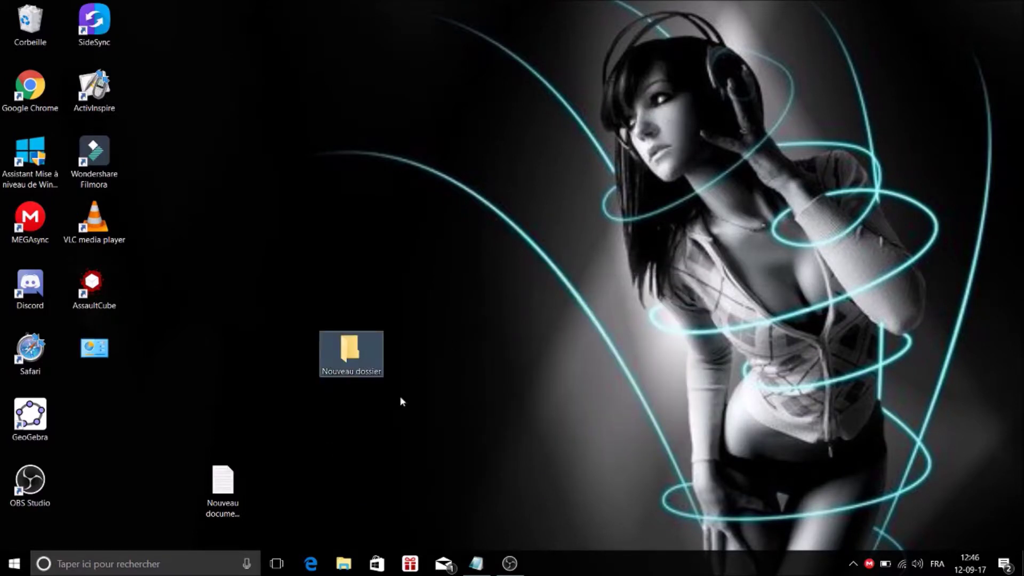
Open Nouveau dossier and create Nouveau document texte.txt inside it.
{"action": "double_click", "coordinate": [368, 368]}
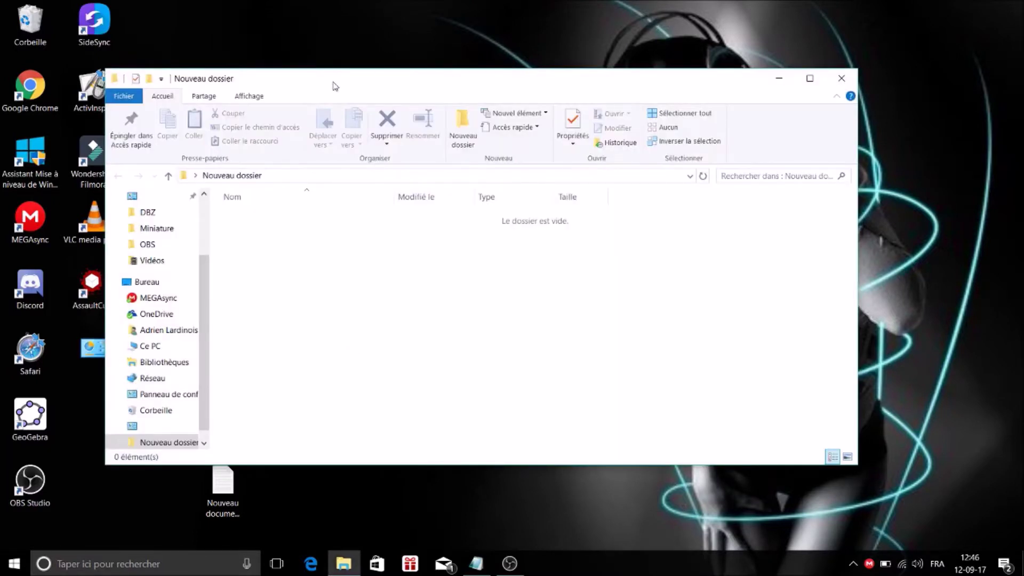
{"action": "left_click_drag", "start_coordinate": [333, 85], "coordinate": [421, 61]}
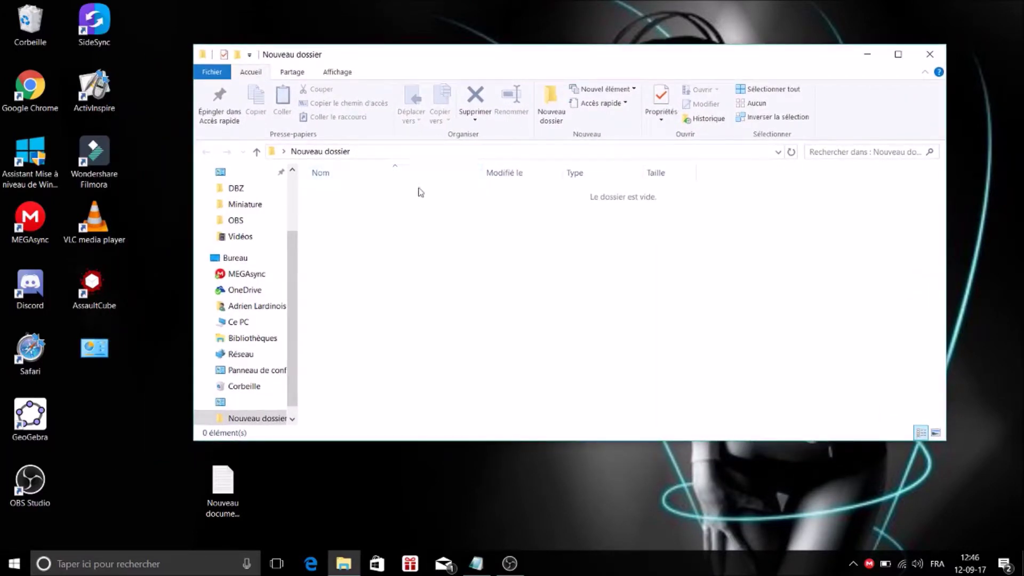
{"action": "right_click", "coordinate": [419, 215]}
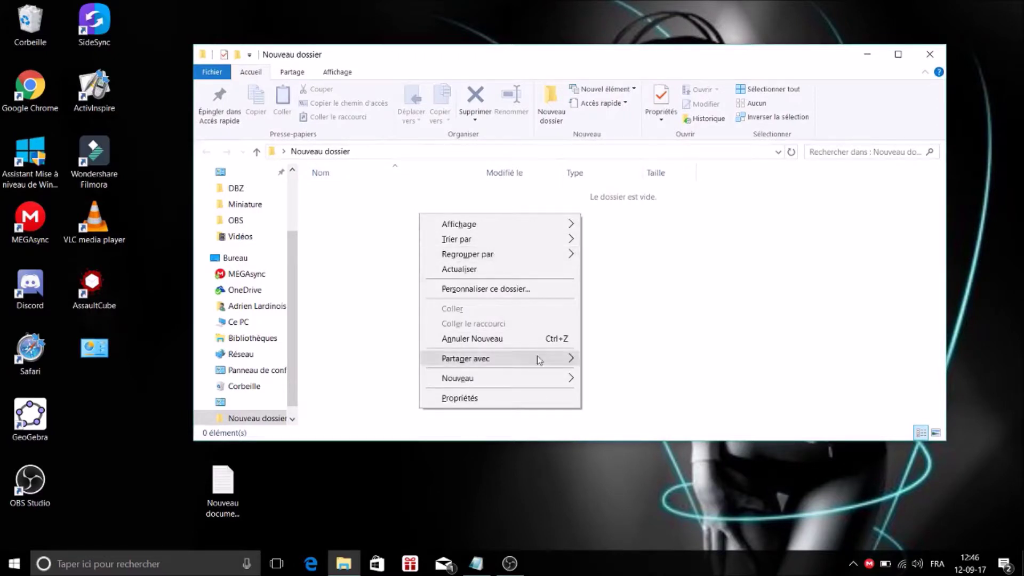
{"action": "mouse_move", "coordinate": [569, 377]}
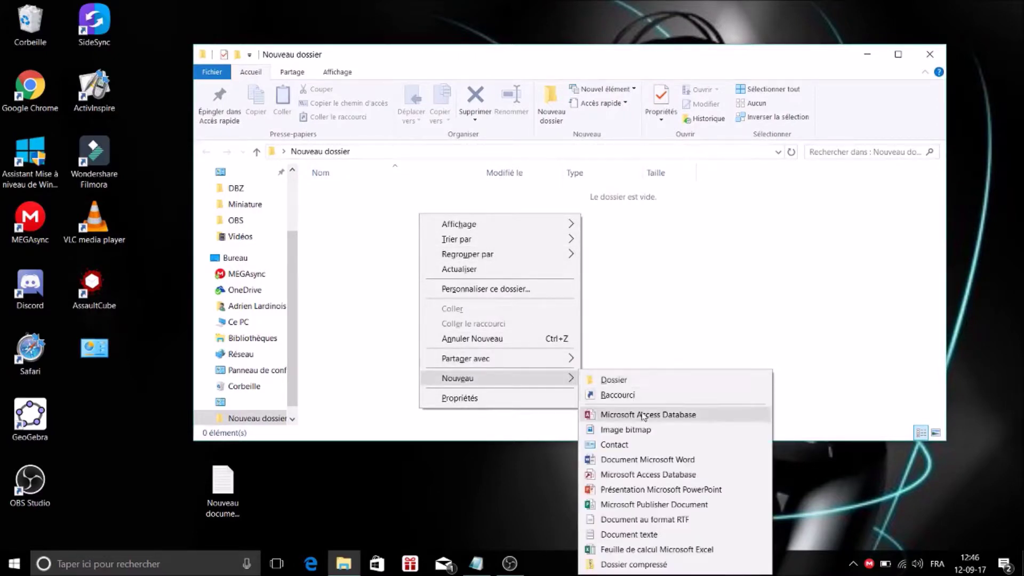
{"action": "left_click", "coordinate": [630, 535]}
{"action": "left_click", "coordinate": [514, 314]}
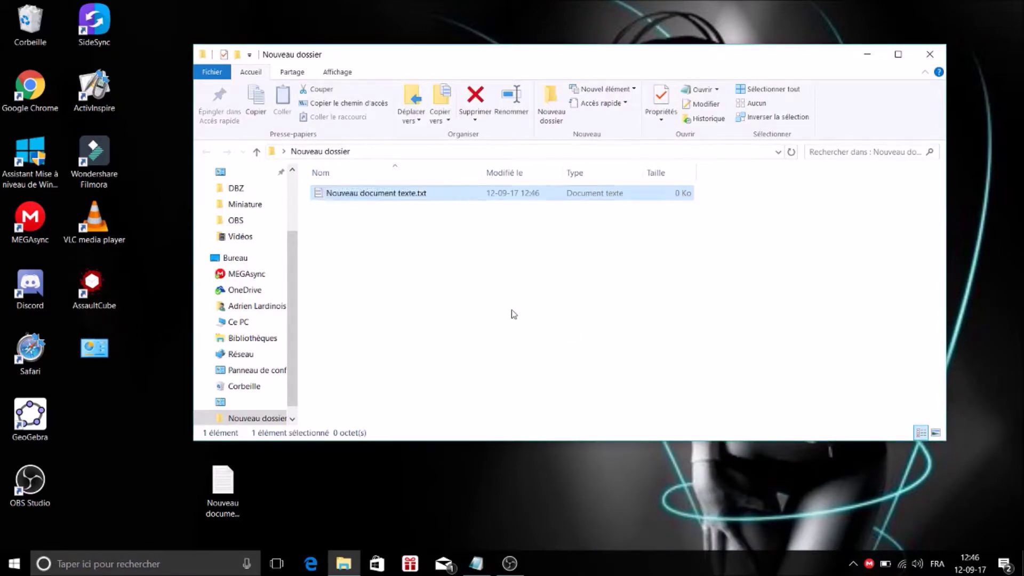
Copy the whole batch script from the other Notepad window into Nouveau document texte.txt.
{"action": "double_click", "coordinate": [365, 198]}
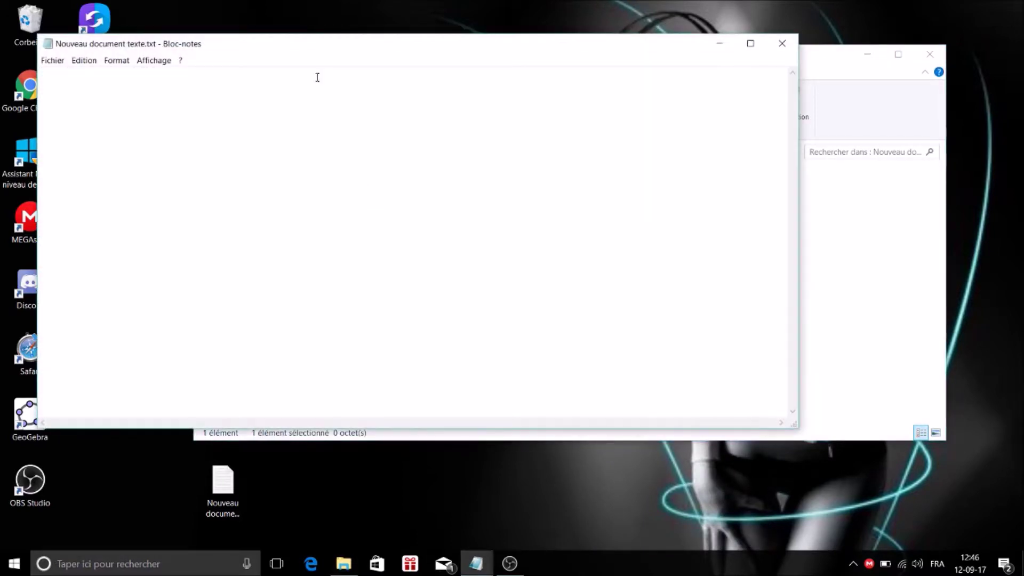
{"action": "left_click_drag", "start_coordinate": [309, 41], "coordinate": [367, 71]}
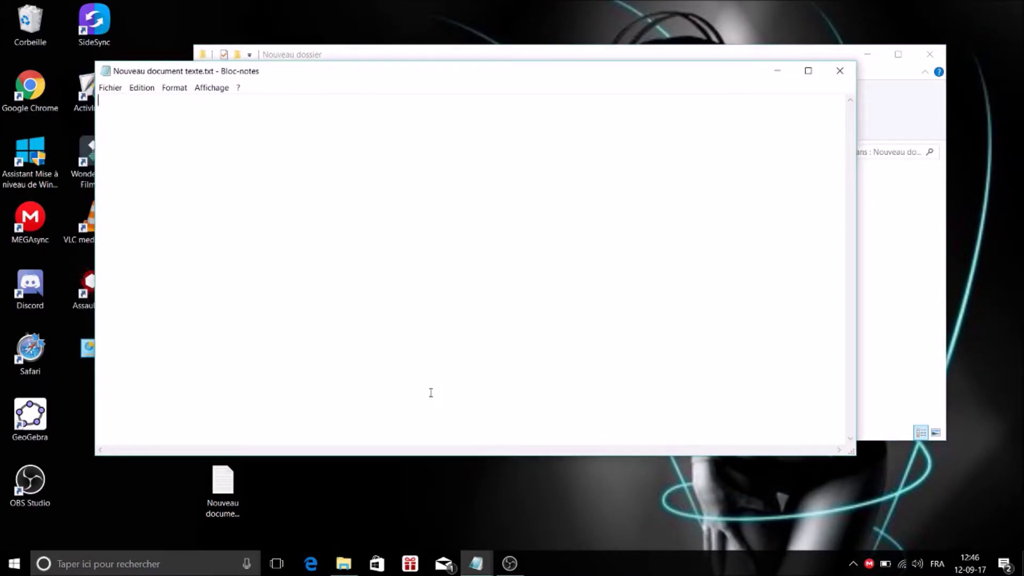
{"action": "mouse_move", "coordinate": [481, 573]}
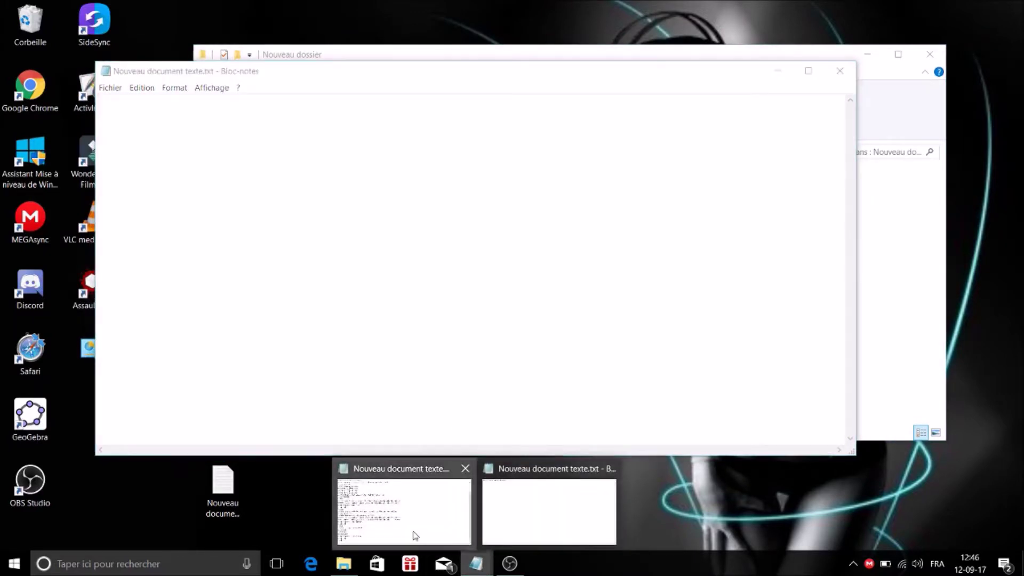
{"action": "left_click", "coordinate": [414, 536]}
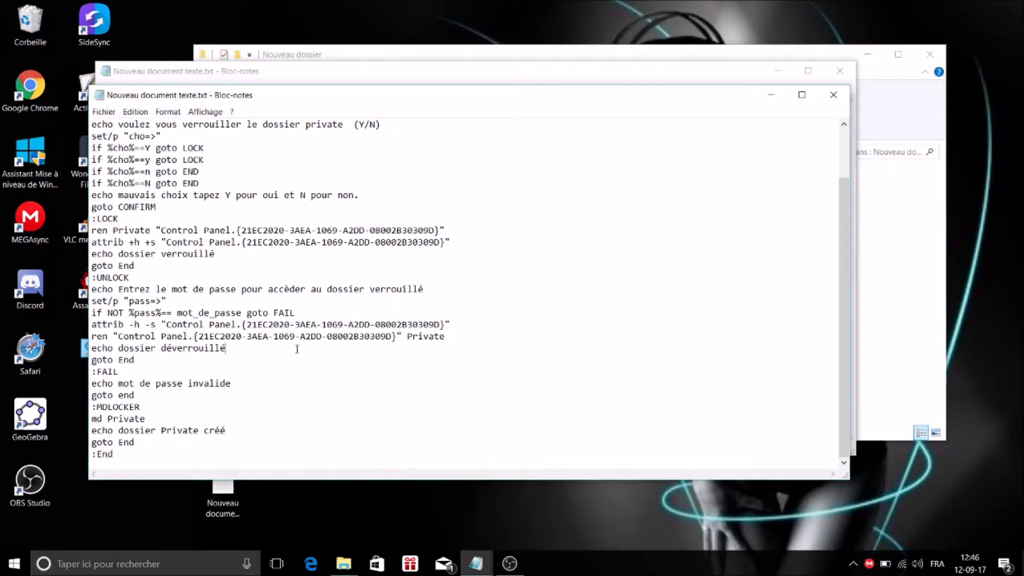
{"action": "key", "text": "ctrl+a"}
{"action": "key", "text": "ctrl+c"}
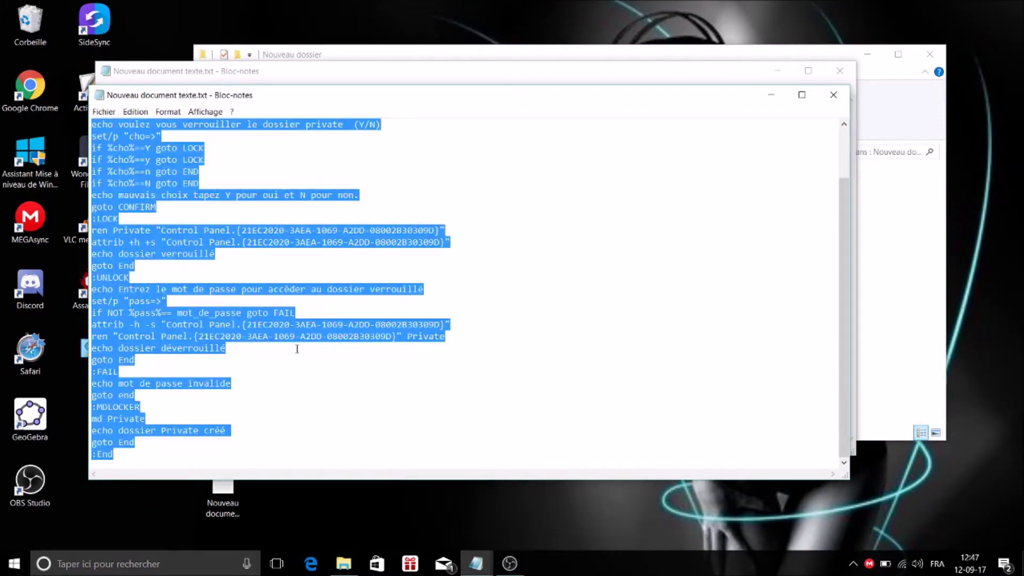
{"action": "left_click", "coordinate": [773, 96]}
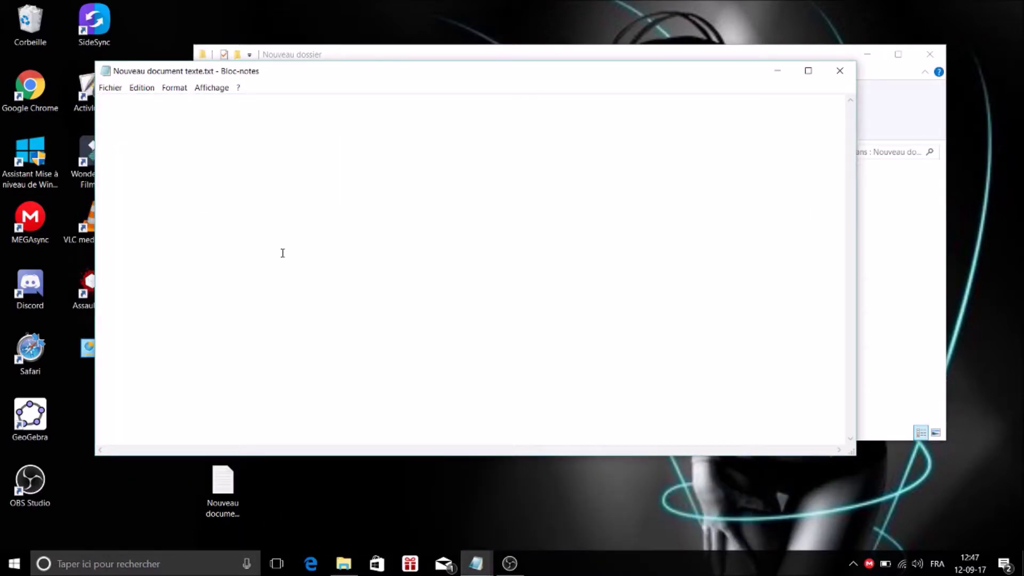
{"action": "key", "text": "ctrl+v"}
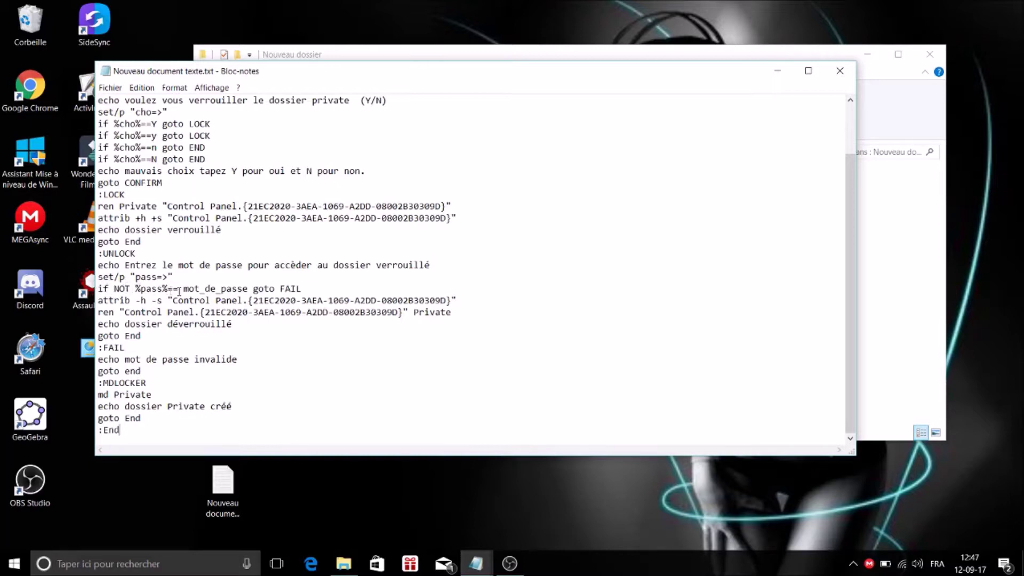
Replace the mot_de_passe placeholder in the script with the chosen password.
{"action": "left_click", "coordinate": [251, 288]}
{"action": "key", "text": "BackSpace"}
{"action": "key", "text": "BackSpace"}
{"action": "key", "text": "BackSpace"}
{"action": "key", "text": "BackSpace"}
{"action": "key", "text": "BackSpace"}
{"action": "key", "text": "BackSpace"}
{"action": "key", "text": "BackSpace"}
{"action": "key", "text": "BackSpace"}
{"action": "key", "text": "BackSpace"}
{"action": "key", "text": "BackSpace"}
{"action": "key", "text": "BackSpace"}
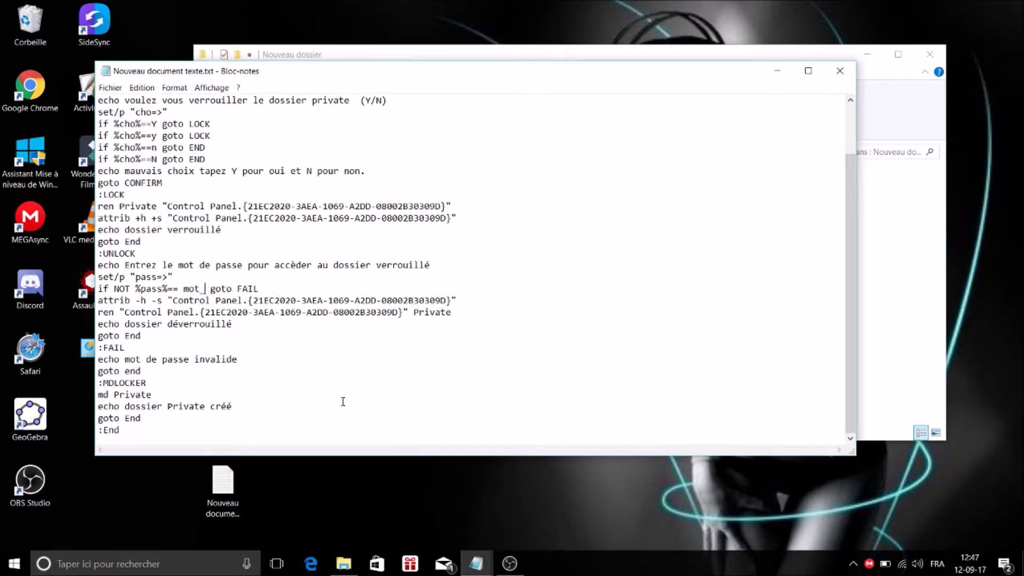
{"action": "key", "text": "BackSpace"}
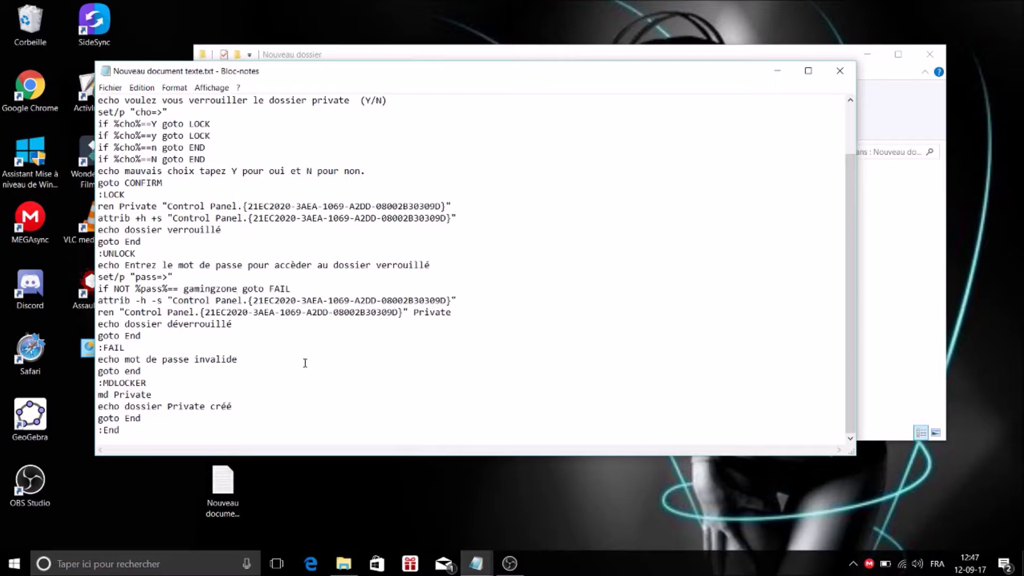
{"action": "scroll", "coordinate": [258, 267], "scroll_direction": "up", "scroll_amount": 2}
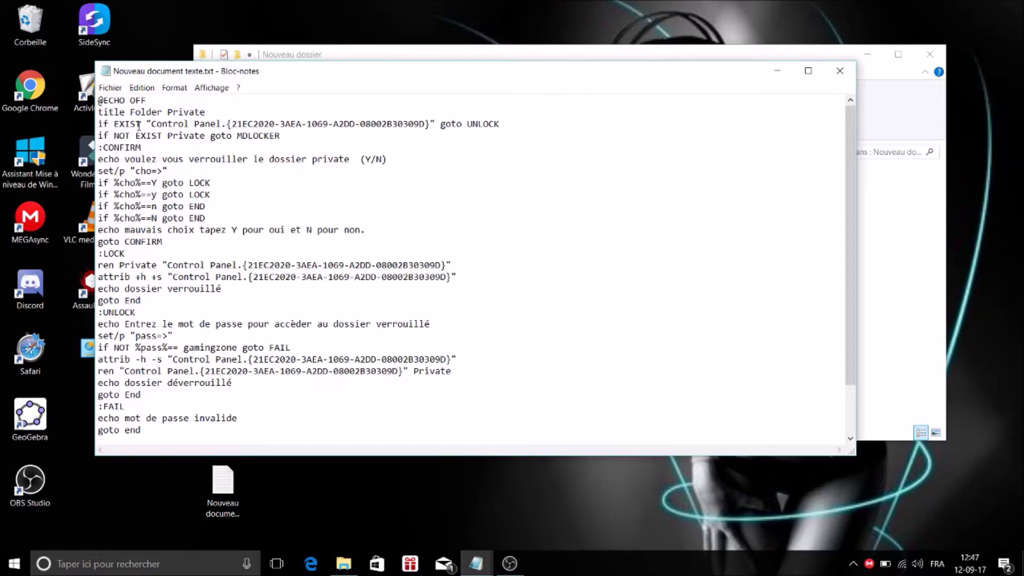
{"action": "left_click", "coordinate": [109, 87]}
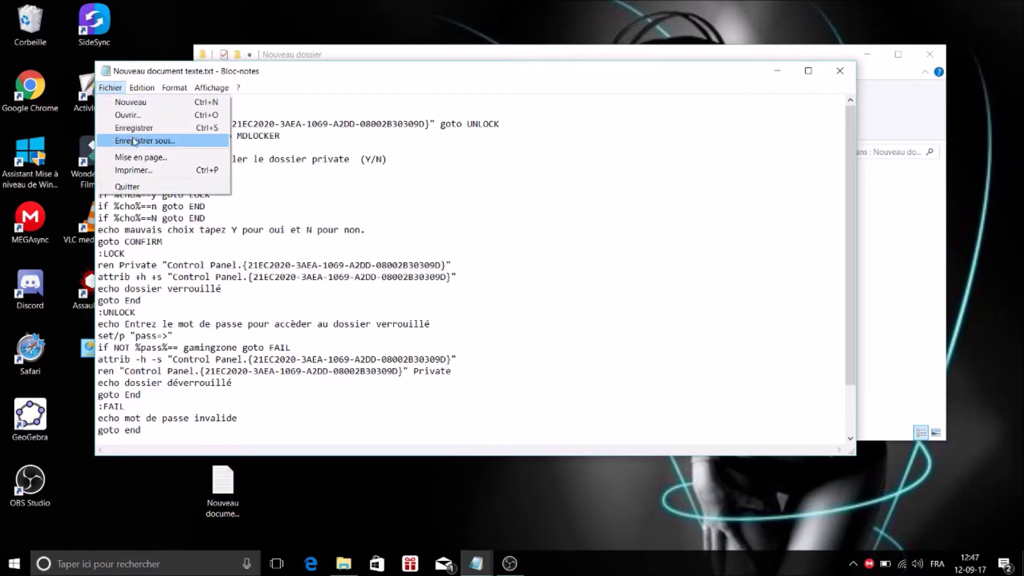
Use Enregistrer sous to store the script as 'Fichier verrouillage.bat', then close Notepad.
{"action": "left_click", "coordinate": [251, 202]}
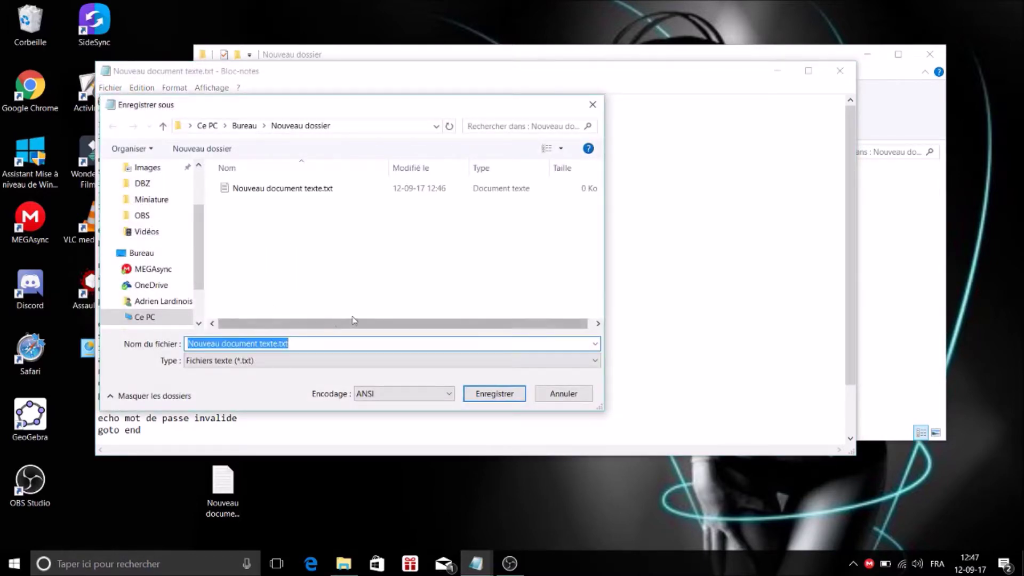
{"action": "type", "text": "Fi"}
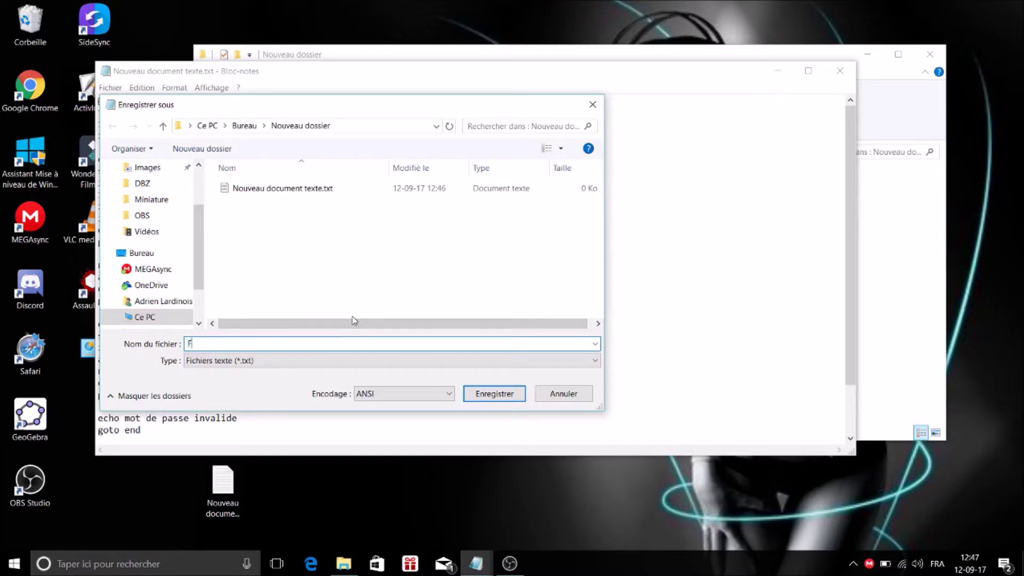
{"action": "type", "text": "chier verrouillage.bat"}
{"action": "left_click", "coordinate": [495, 394]}
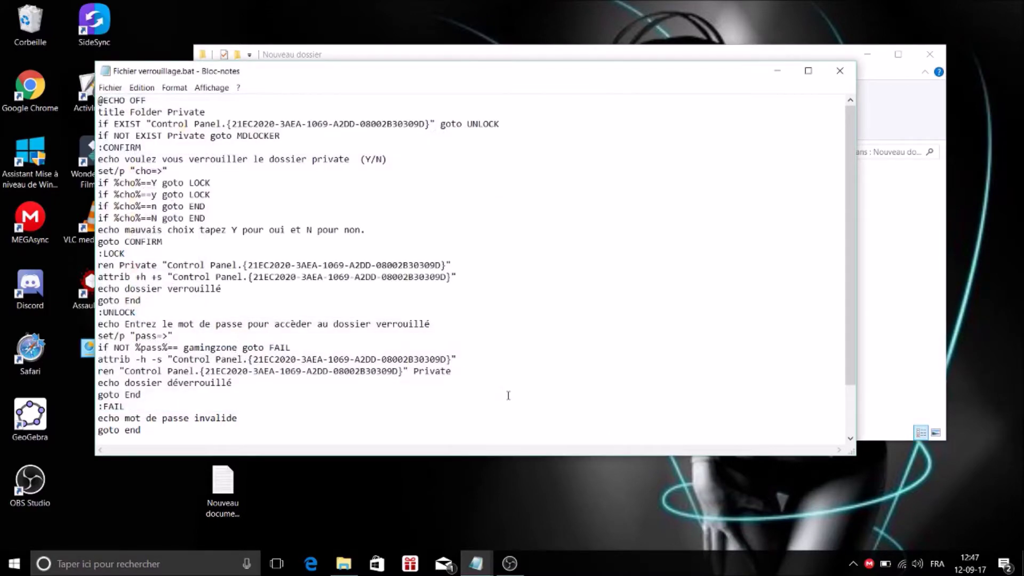
{"action": "left_click", "coordinate": [840, 70]}
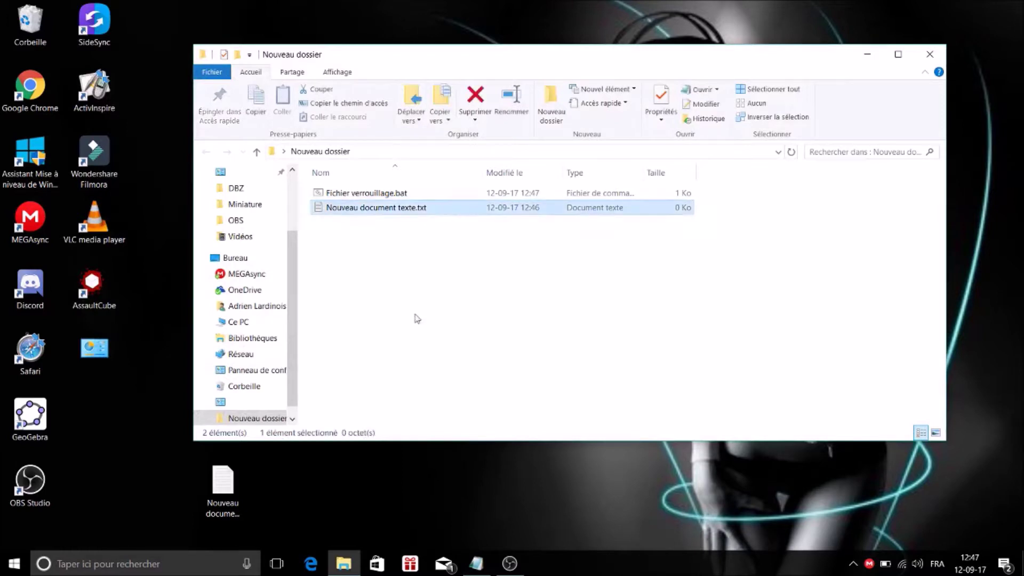
Delete Nouveau document texte.txt, run Fichier verrouillage.bat, and open the resulting Private folder.
{"action": "key", "text": "Delete"}
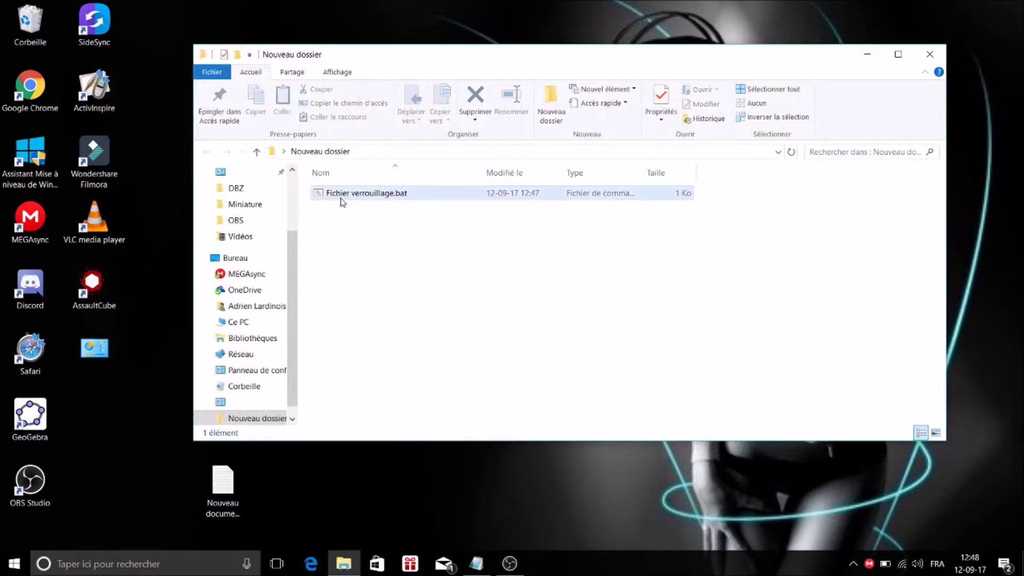
{"action": "left_click", "coordinate": [387, 198]}
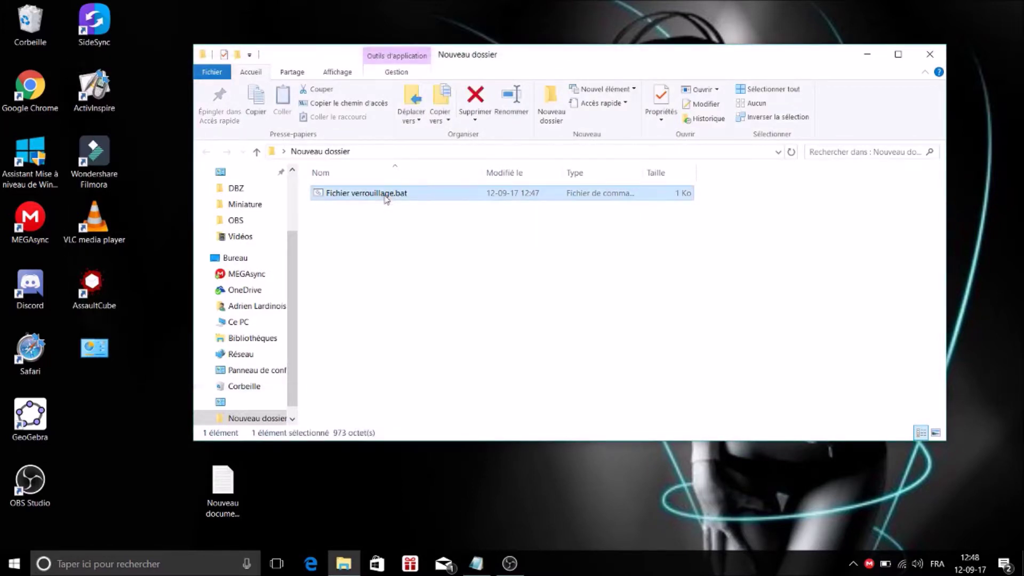
{"action": "double_click", "coordinate": [386, 199]}
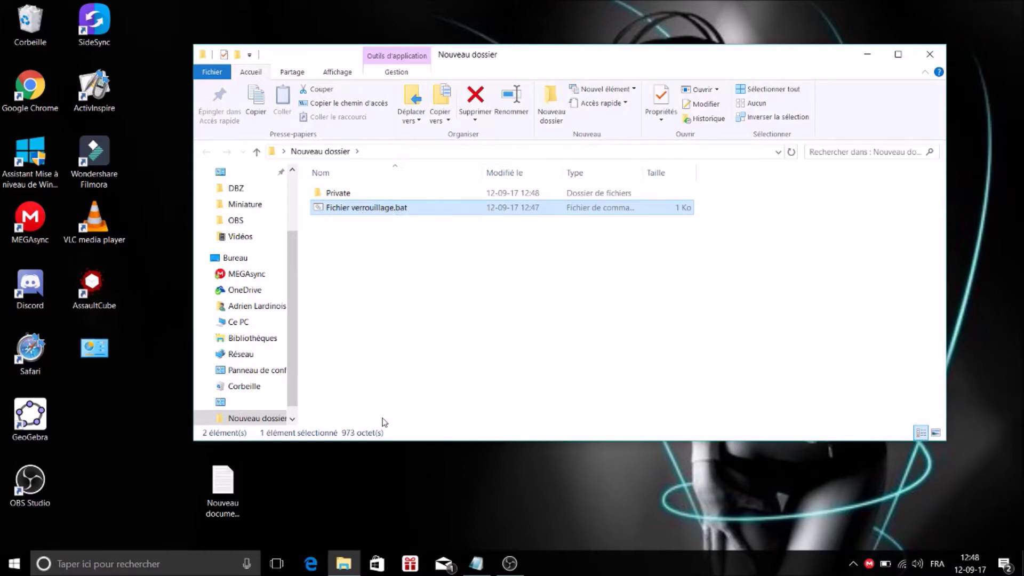
{"action": "double_click", "coordinate": [375, 194]}
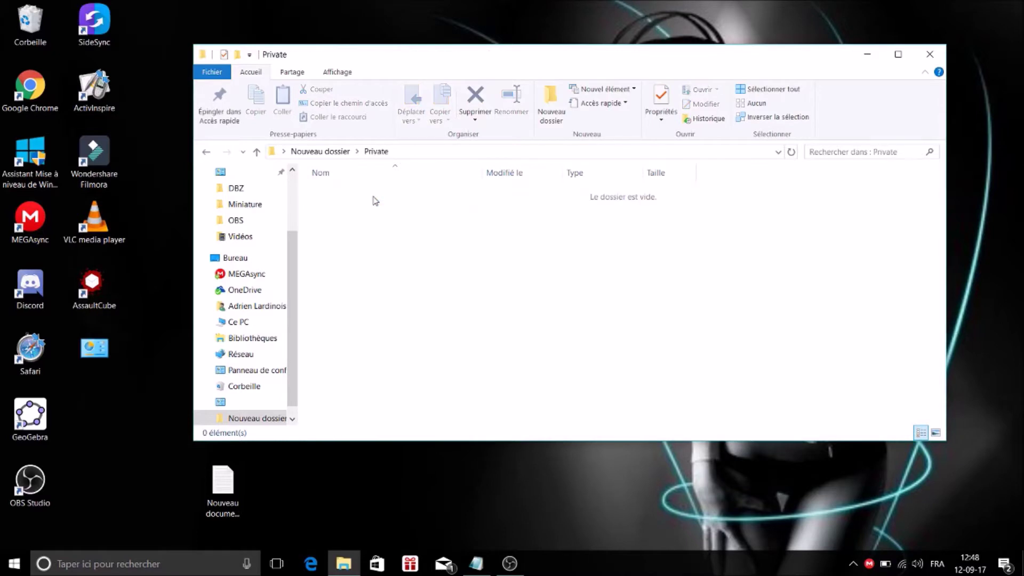
Create Nouveau document texte.txt inside Private with its default name.
{"action": "right_click", "coordinate": [386, 255]}
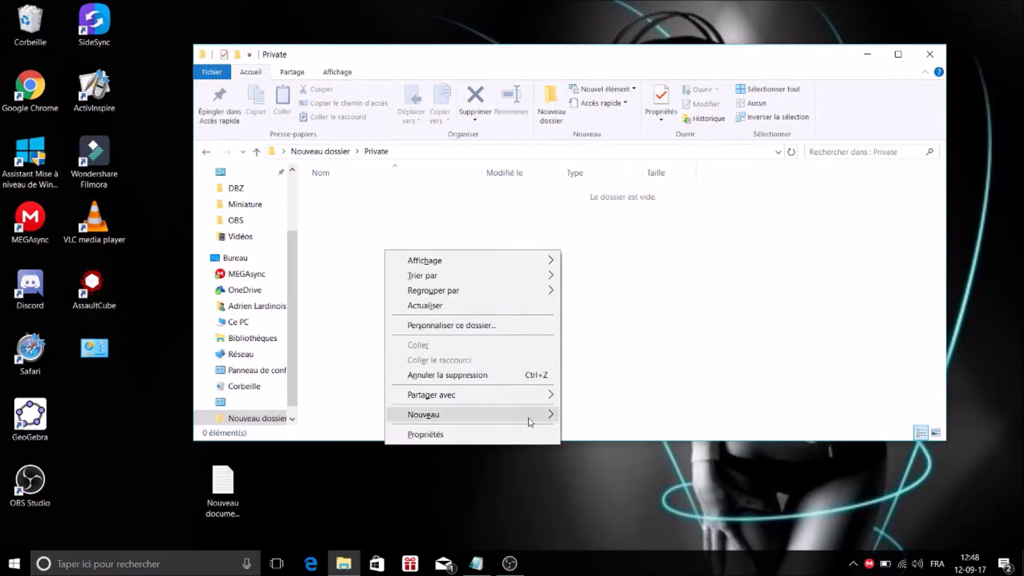
{"action": "mouse_move", "coordinate": [531, 422]}
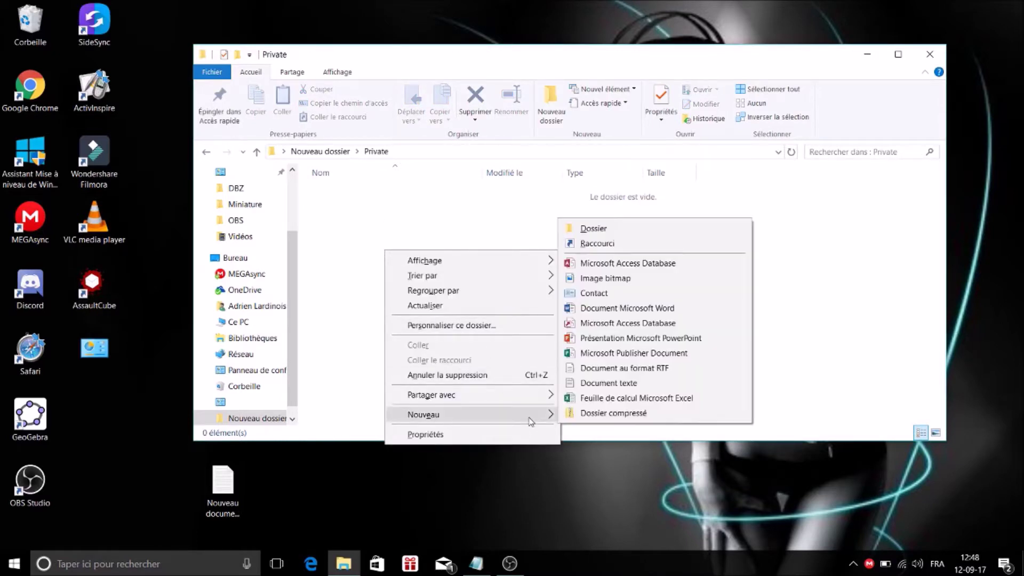
{"action": "left_click", "coordinate": [649, 383]}
{"action": "left_click", "coordinate": [441, 322]}
Add Nouveau Document Microsoft Word.docx to Private and return to Nouveau dossier.
{"action": "right_click", "coordinate": [441, 322]}
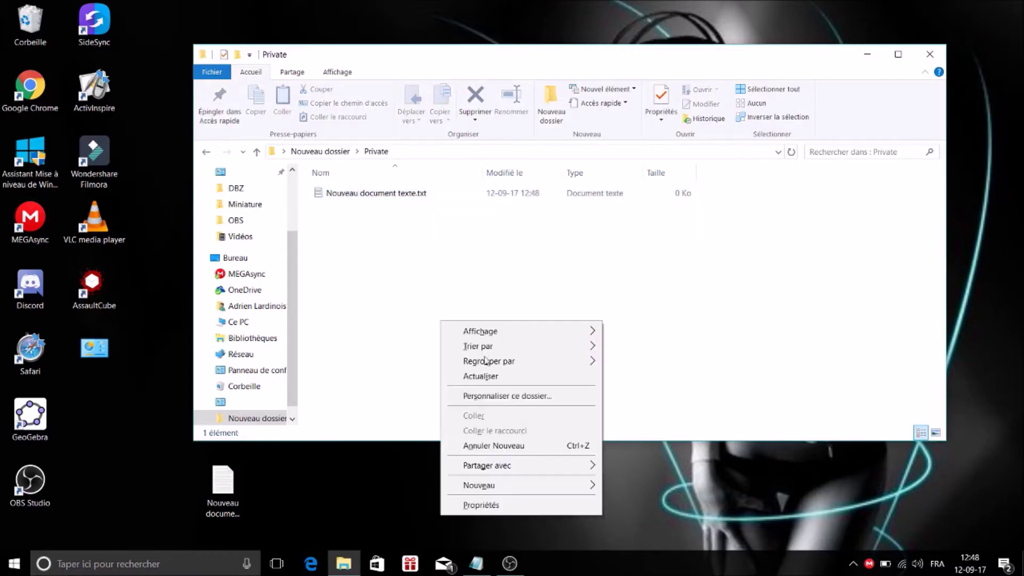
{"action": "mouse_move", "coordinate": [581, 488]}
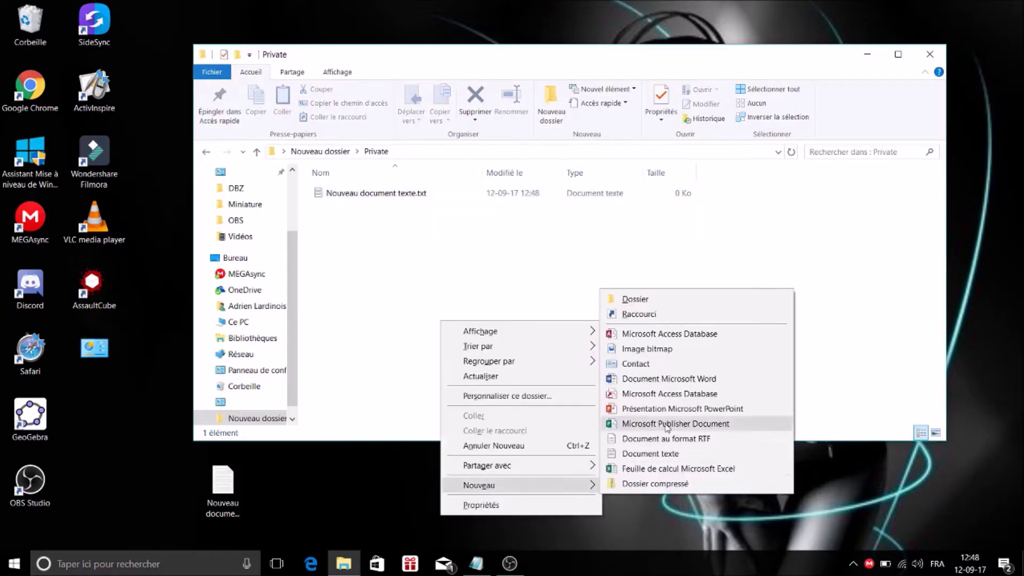
{"action": "left_click", "coordinate": [694, 379]}
{"action": "left_click", "coordinate": [443, 331]}
{"action": "left_click", "coordinate": [442, 330]}
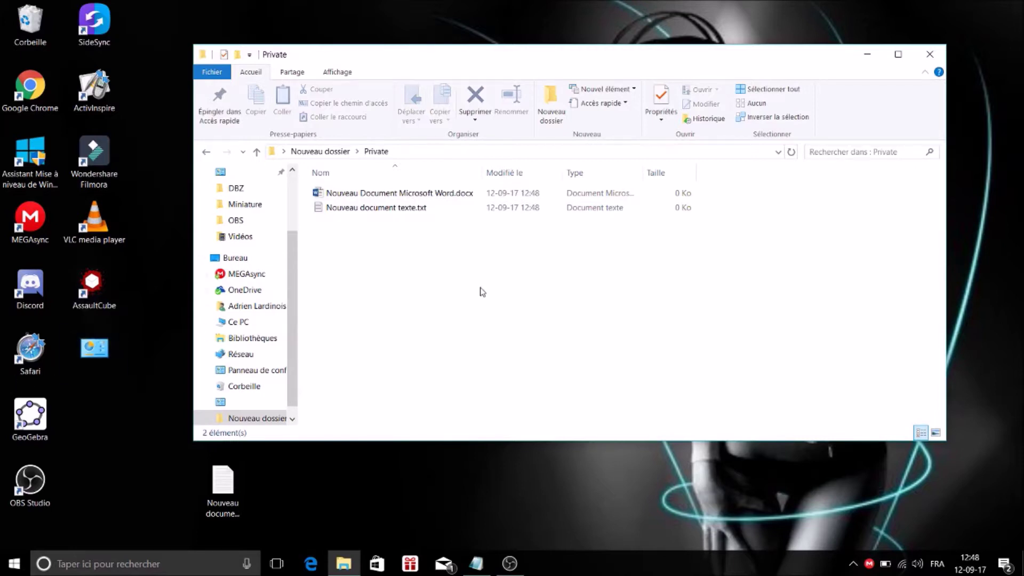
{"action": "left_click", "coordinate": [321, 151]}
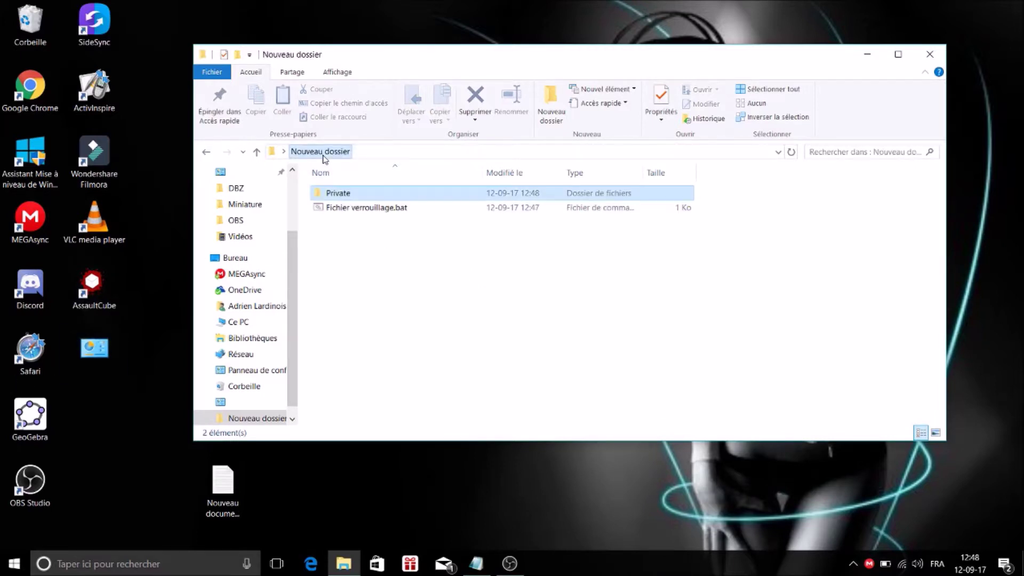
Run Fichier verrouillage.bat and answer y so the Private folder is locked and hidden.
{"action": "left_click", "coordinate": [405, 272]}
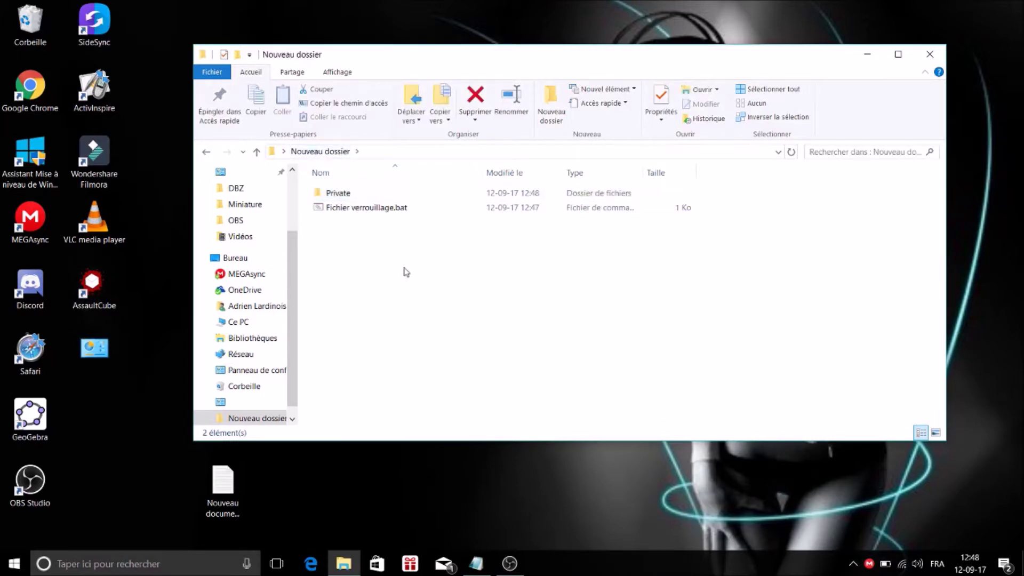
{"action": "left_click", "coordinate": [367, 211]}
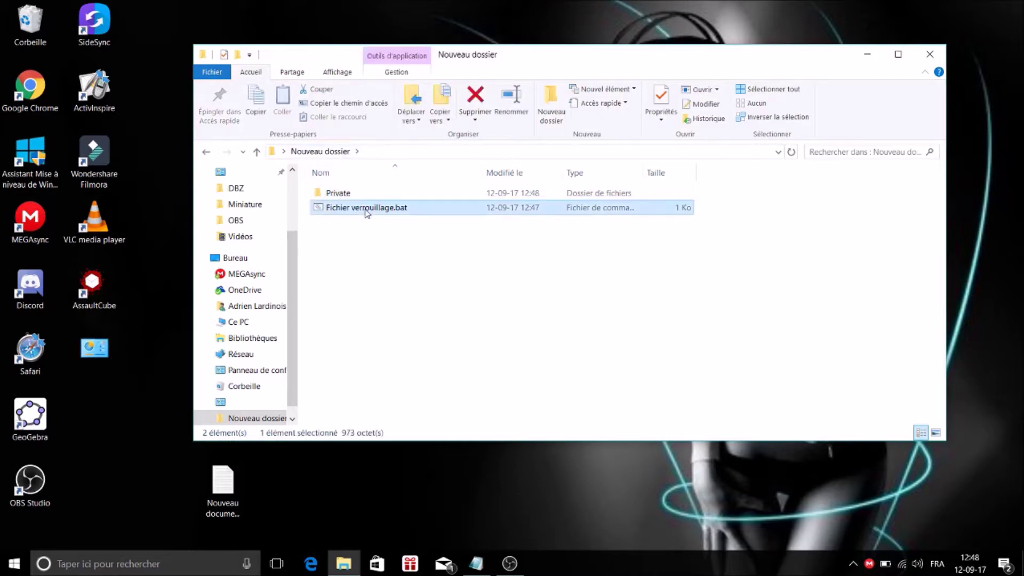
{"action": "double_click", "coordinate": [367, 212]}
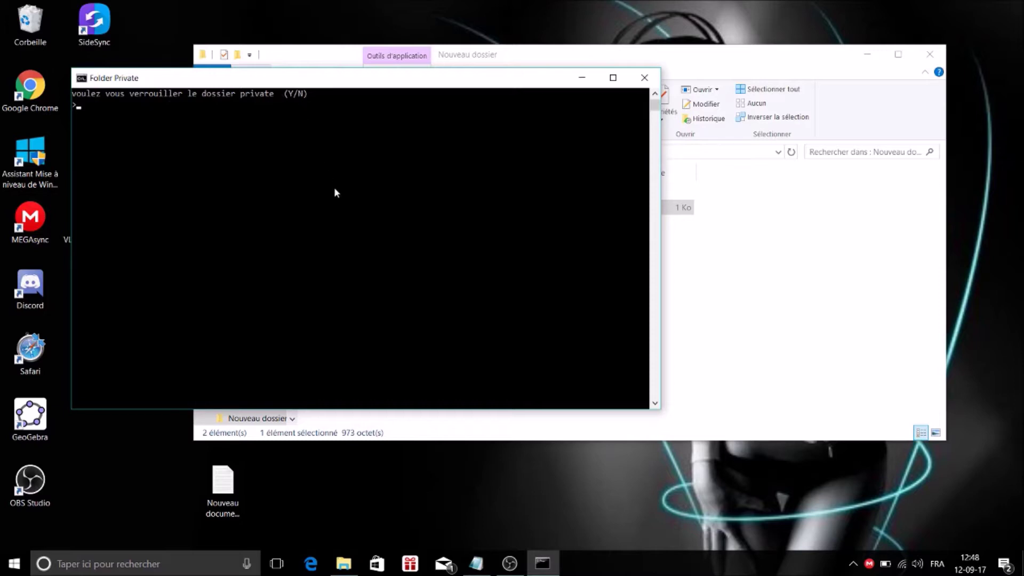
{"action": "type", "text": "y"}
{"action": "key", "text": "Return"}
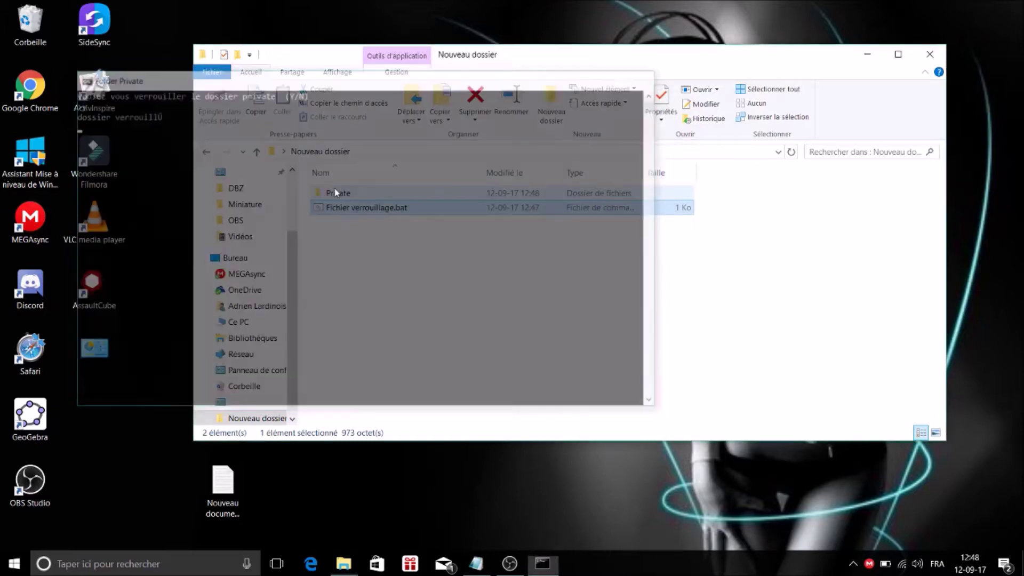
{"action": "left_click", "coordinate": [360, 235]}
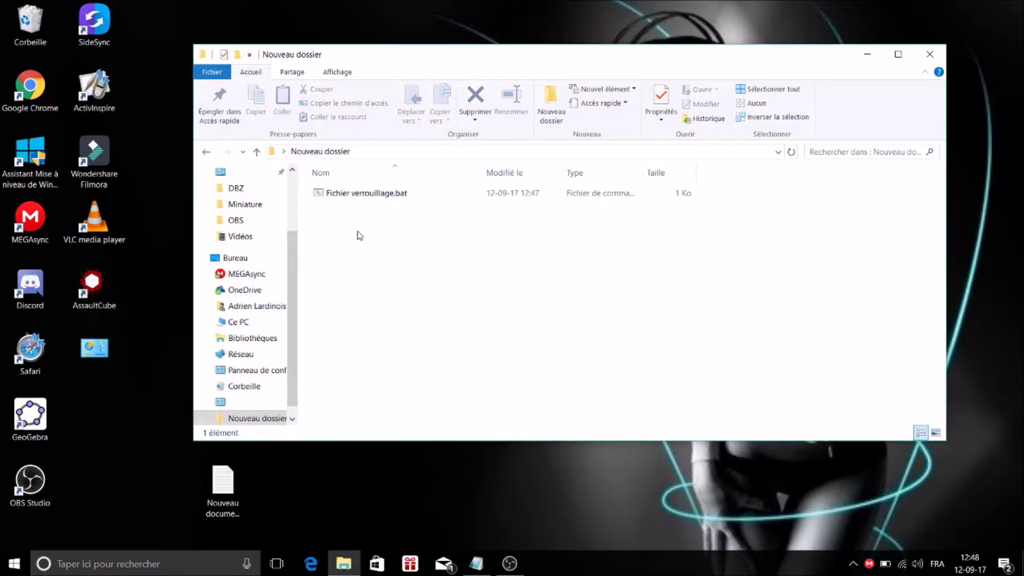
{"action": "left_click", "coordinate": [370, 197]}
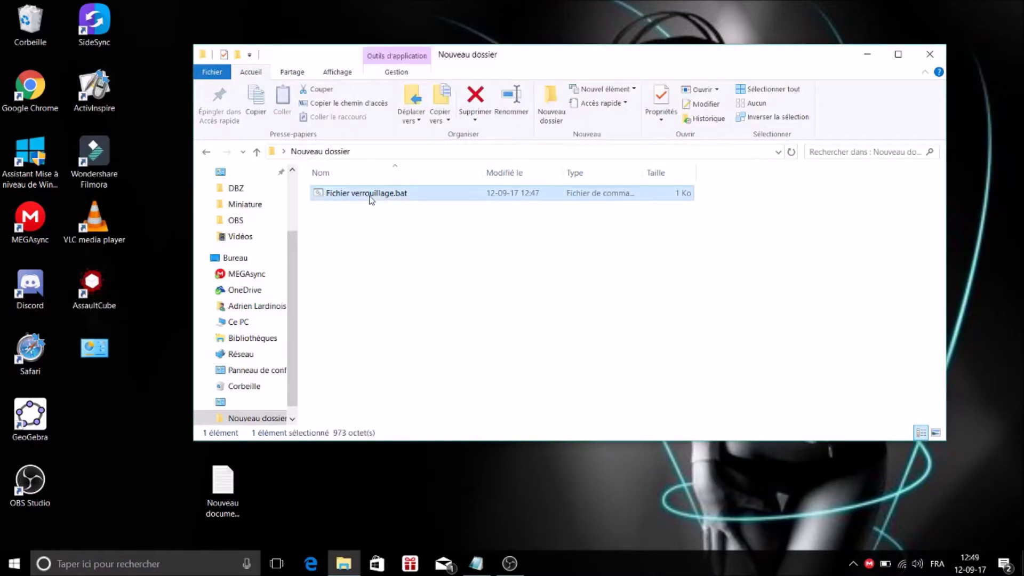
Run the script twice, the second time with the correct password, to unlock Private.
{"action": "double_click", "coordinate": [371, 198]}
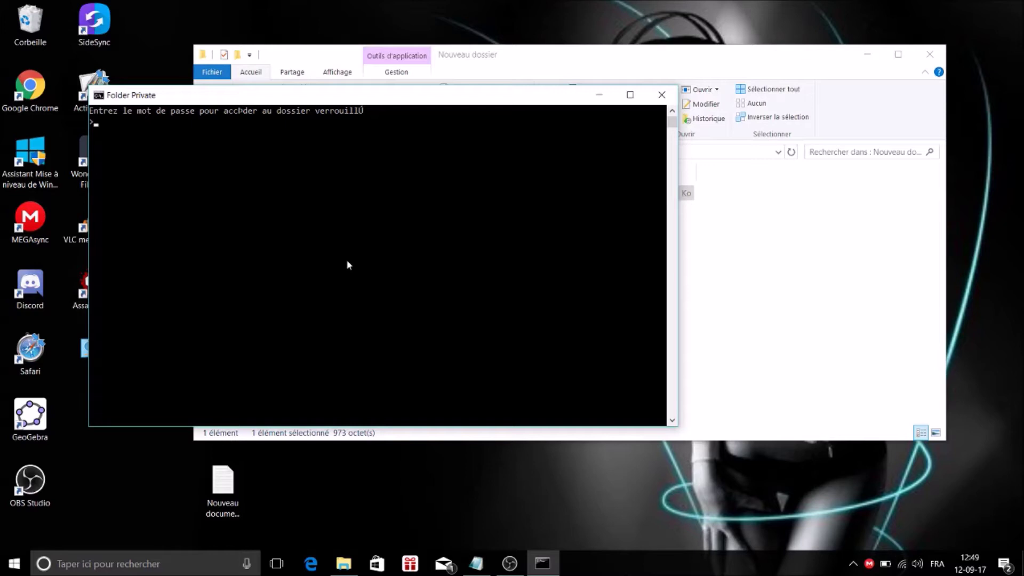
{"action": "key", "text": "Return"}
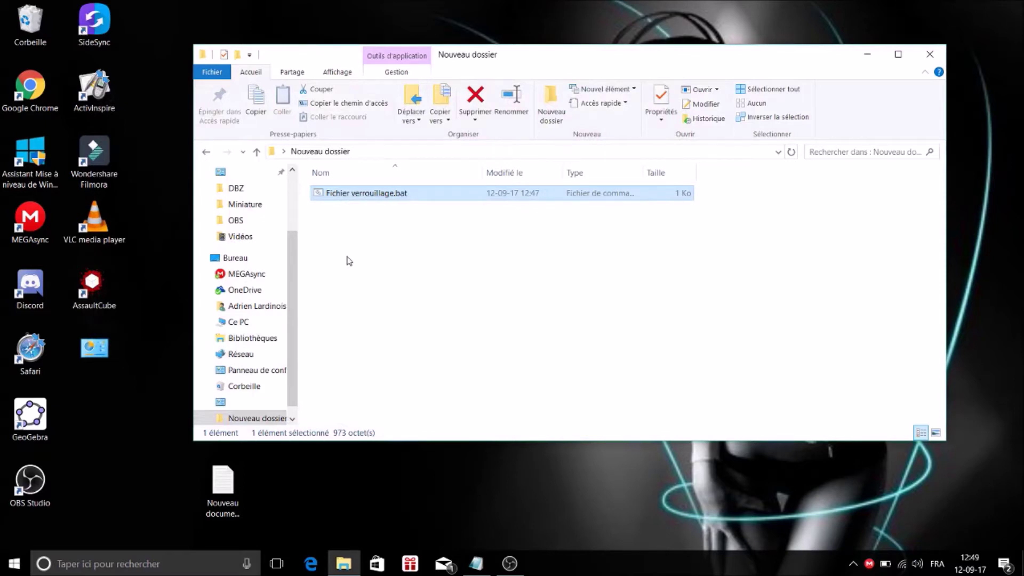
{"action": "double_click", "coordinate": [351, 195]}
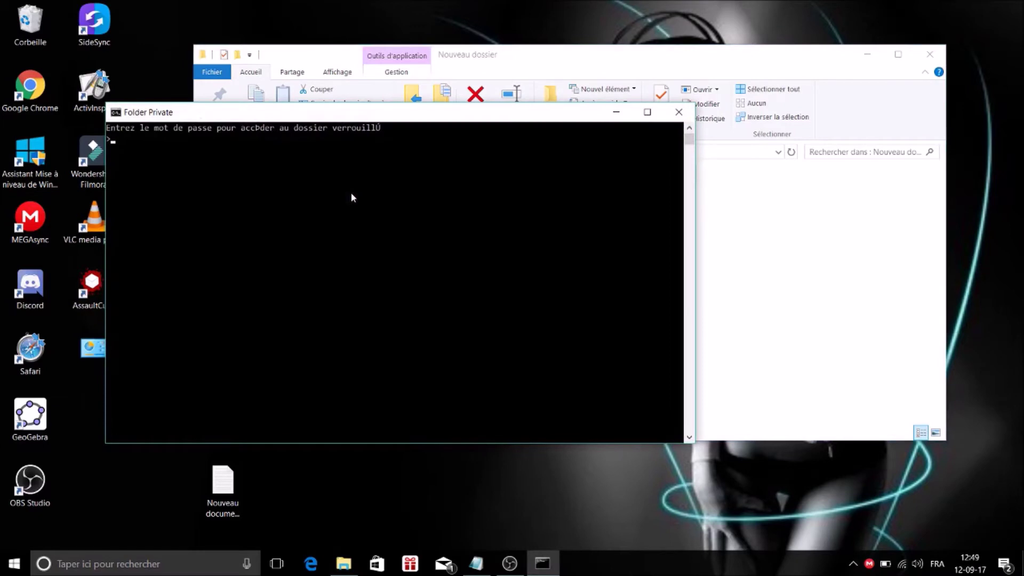
{"action": "key", "text": "Return"}
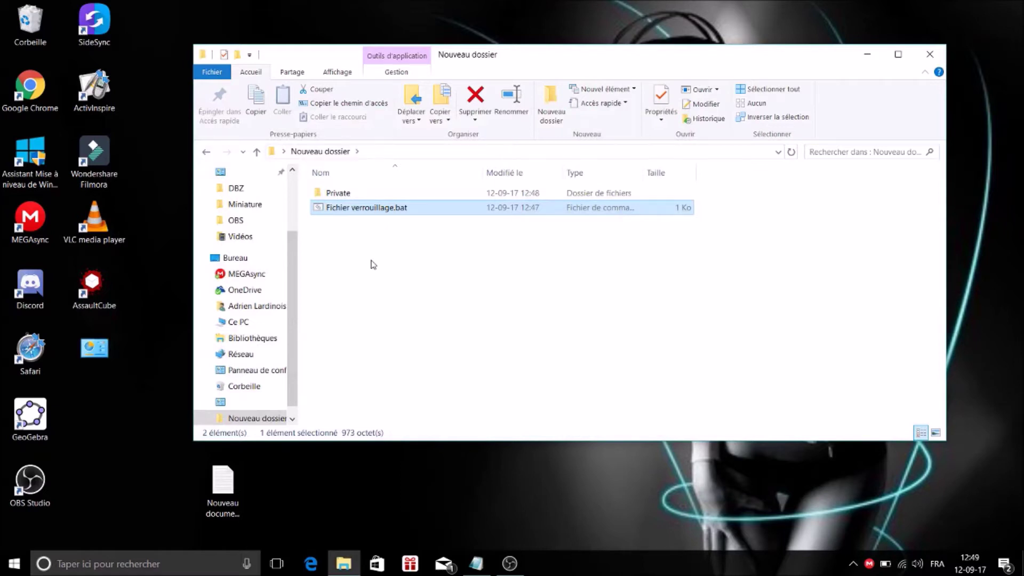
Check the two documents inside Private, then rerun the script and answer y to relock it.
{"action": "double_click", "coordinate": [346, 194]}
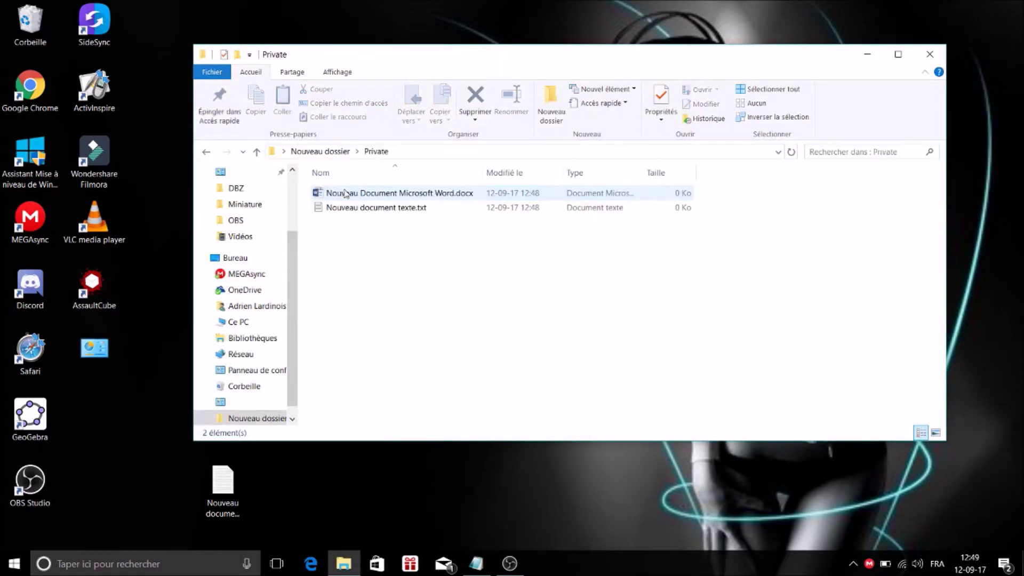
{"action": "left_click", "coordinate": [207, 152]}
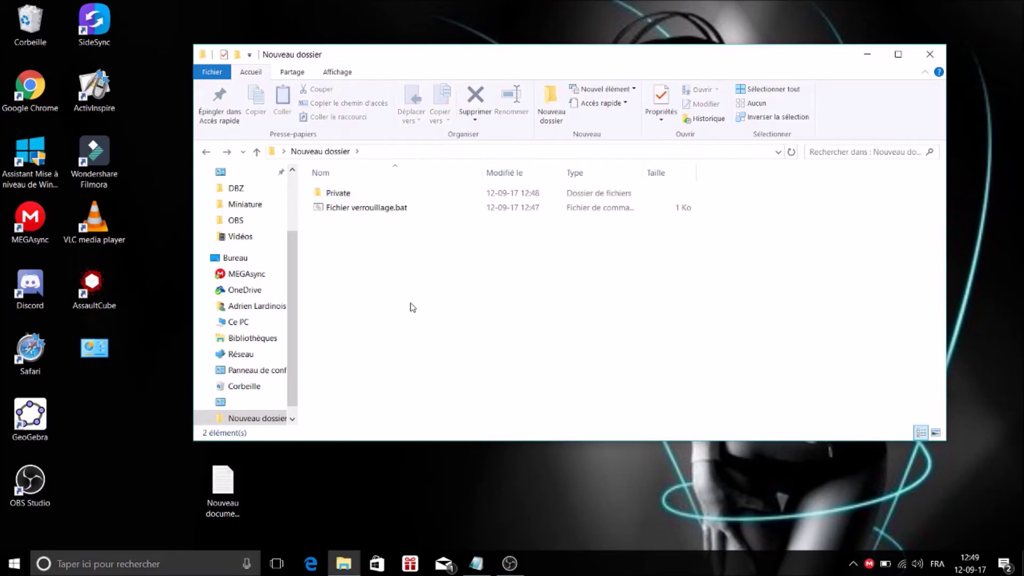
{"action": "left_click", "coordinate": [375, 216]}
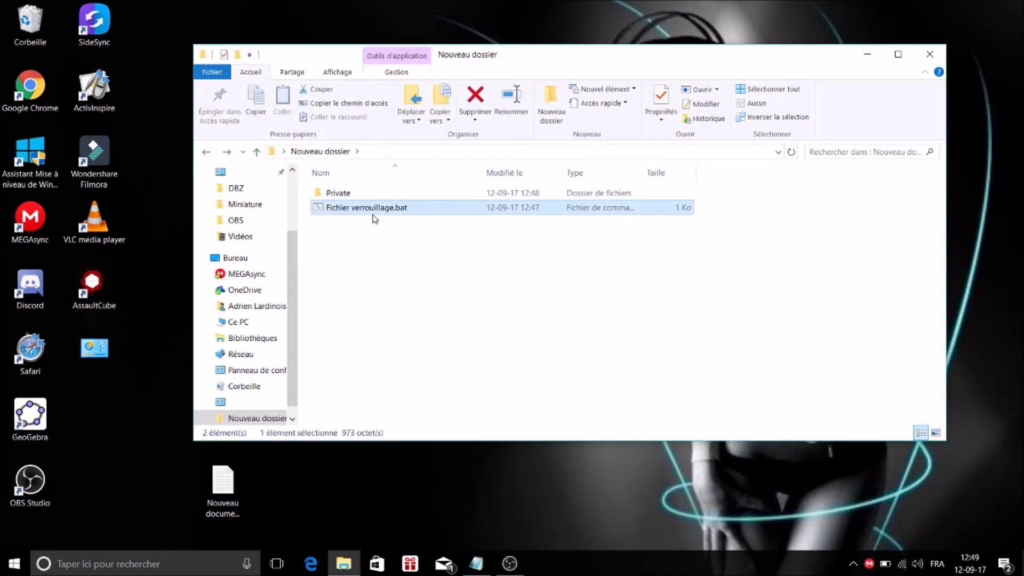
{"action": "right_click", "coordinate": [375, 219]}
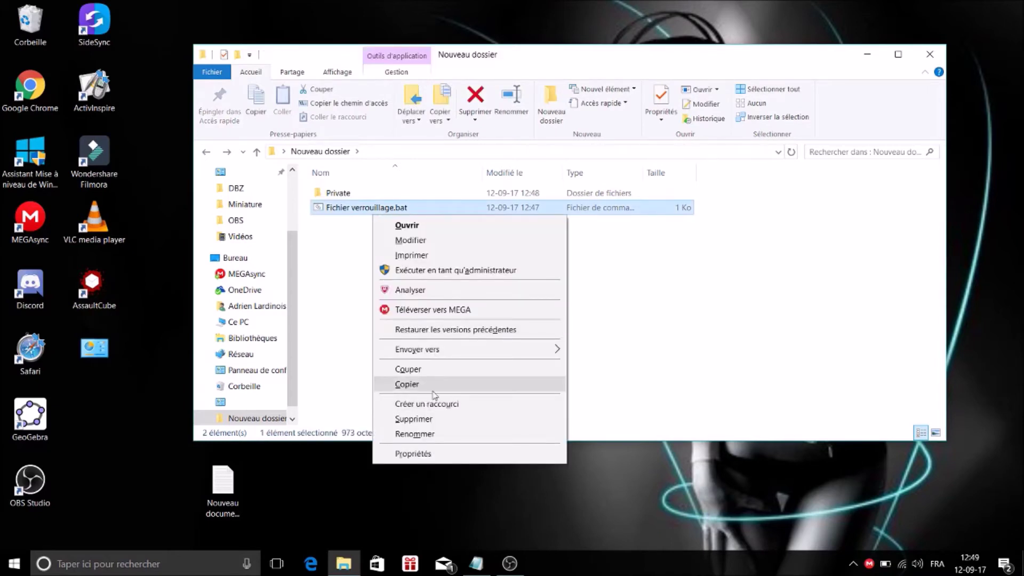
{"action": "double_click", "coordinate": [339, 208]}
{"action": "type", "text": "y"}
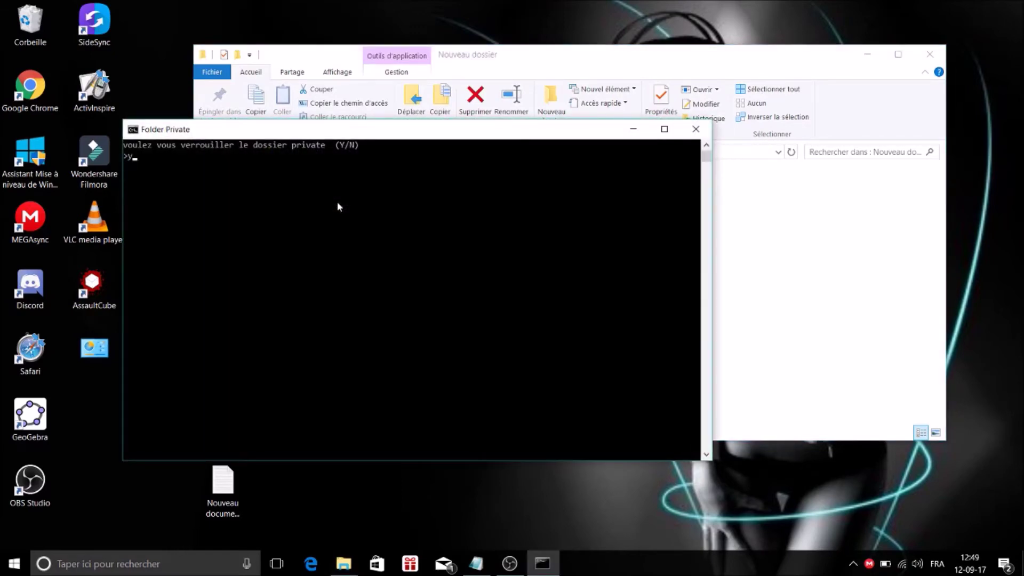
{"action": "key", "text": "Return"}
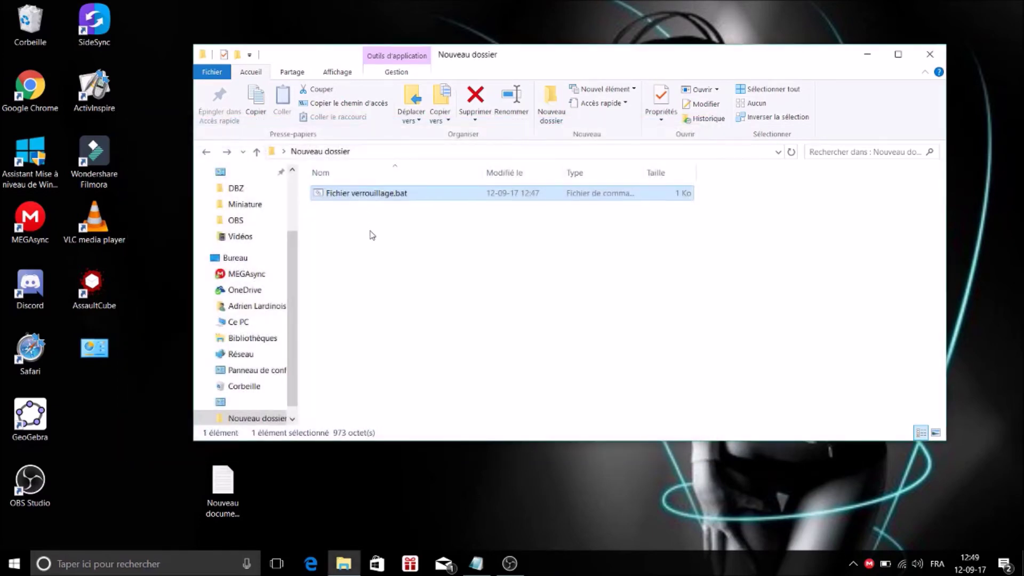
Rename the script to 'Fichier verrouillage', dropping .bat and accepting the extension-change warning.
{"action": "right_click", "coordinate": [399, 202]}
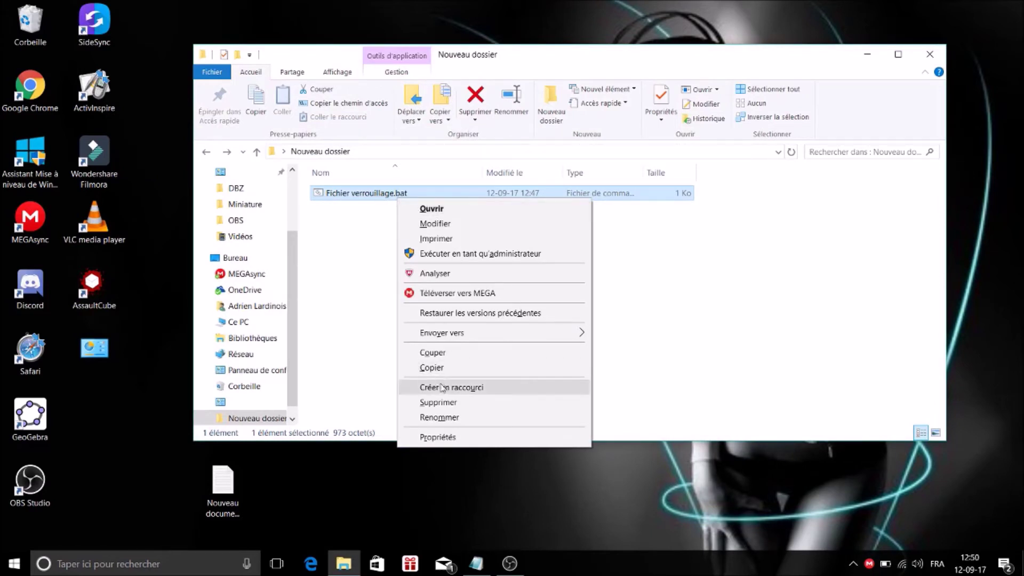
{"action": "left_click", "coordinate": [450, 420]}
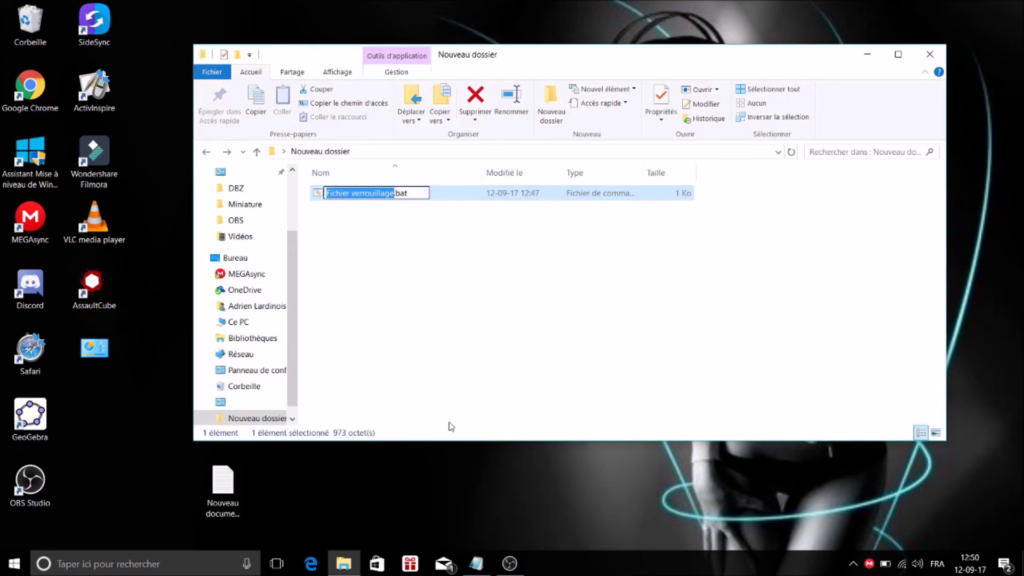
{"action": "key", "text": "Right"}
{"action": "key", "text": "Right"}
{"action": "key", "text": "Right"}
{"action": "key", "text": "Right"}
{"action": "key", "text": "Delete"}
{"action": "key", "text": "BackSpace"}
{"action": "key", "text": "BackSpace"}
{"action": "key", "text": "BackSpace"}
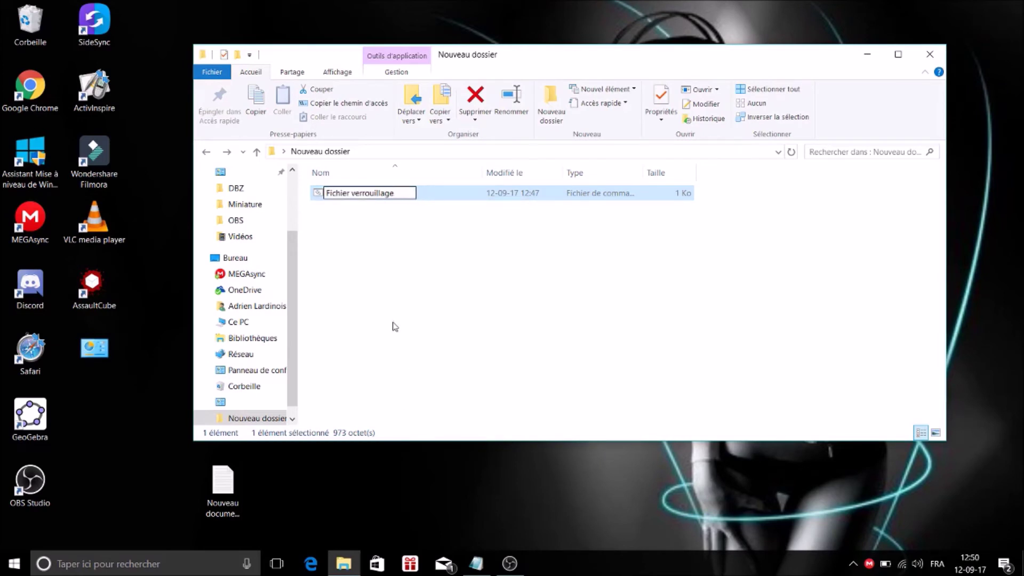
{"action": "key", "text": "Return"}
{"action": "left_click", "coordinate": [576, 289]}
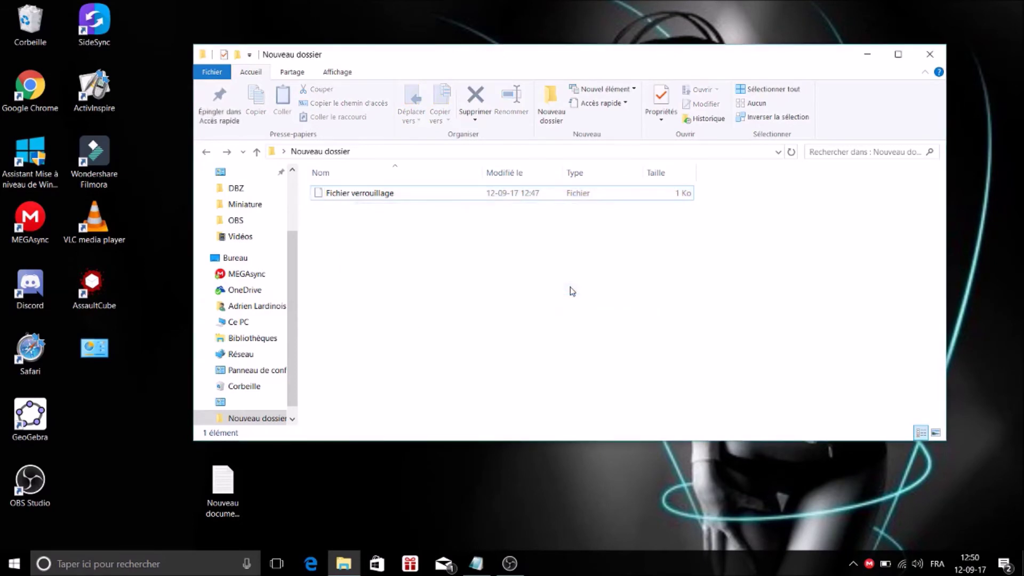
{"action": "left_click", "coordinate": [384, 197]}
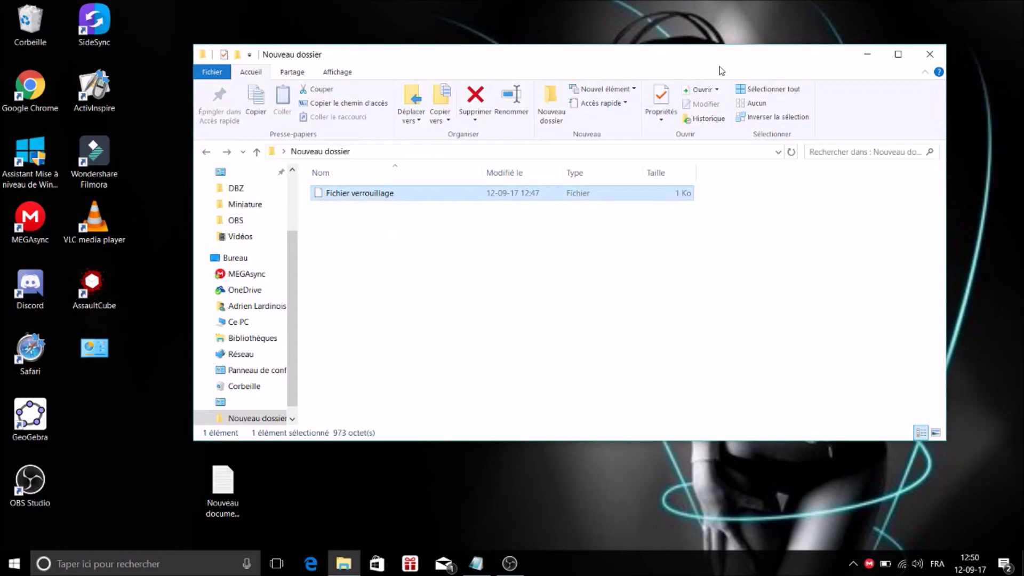
{"action": "left_click", "coordinate": [718, 91]}
Open the extensionless Fichier verrouillage in Bloc-notes to view the script, then close it.
{"action": "left_click", "coordinate": [620, 235]}
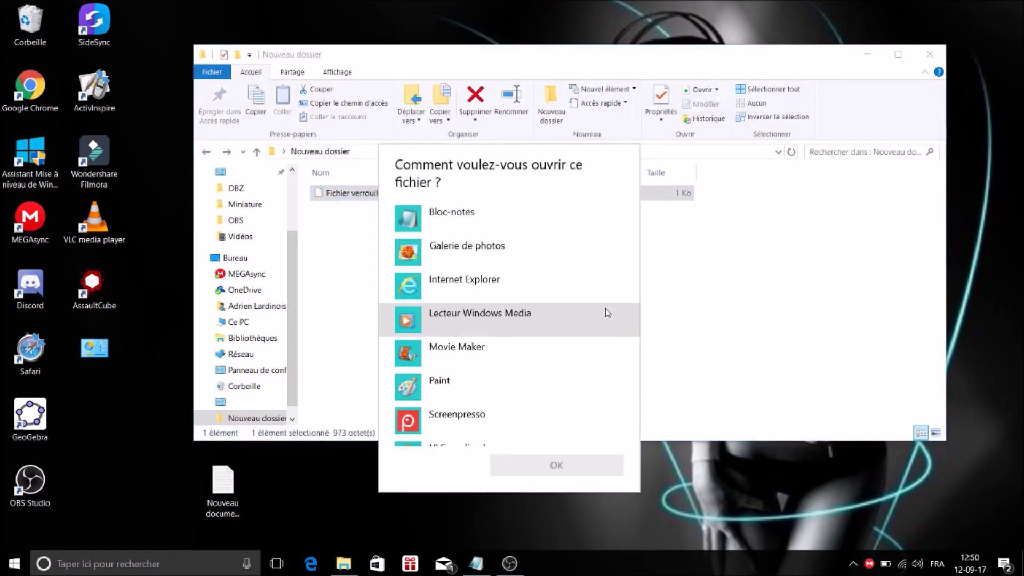
{"action": "left_click", "coordinate": [463, 227]}
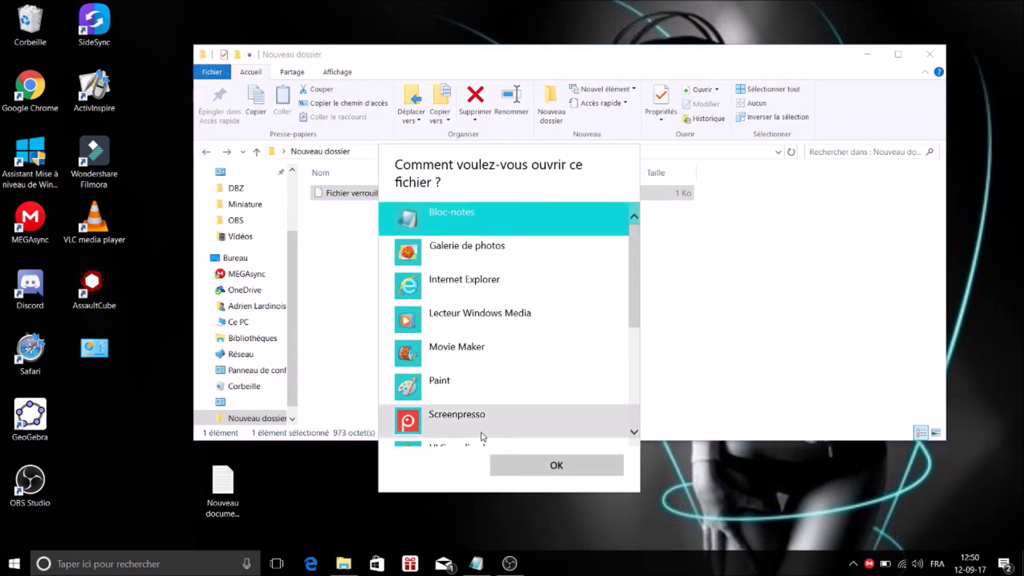
{"action": "left_click", "coordinate": [541, 476]}
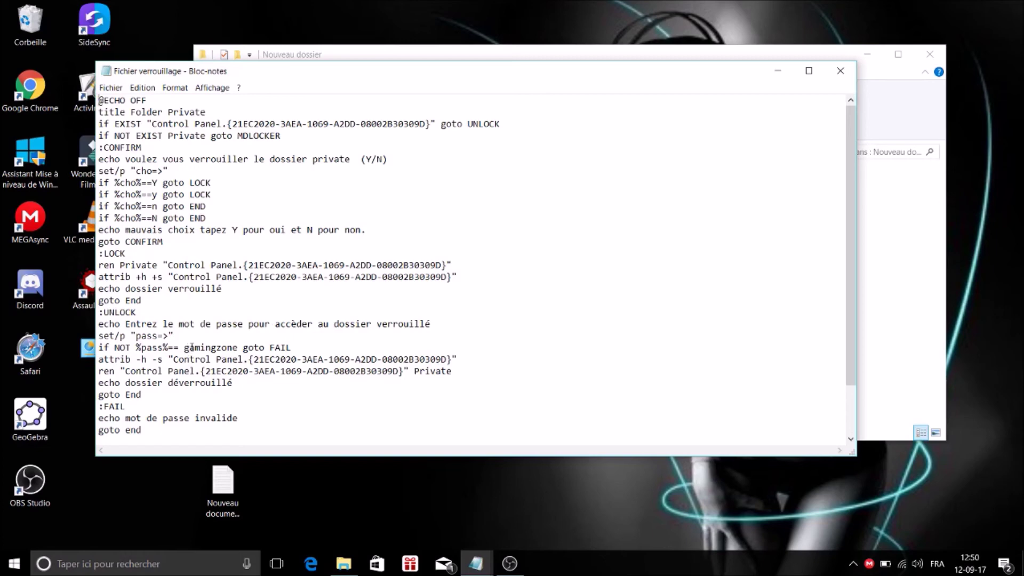
{"action": "left_click", "coordinate": [840, 70]}
Rename the file back to 'Fichier verrouillage.bat' by appending the .bat extension.
{"action": "right_click", "coordinate": [394, 201]}
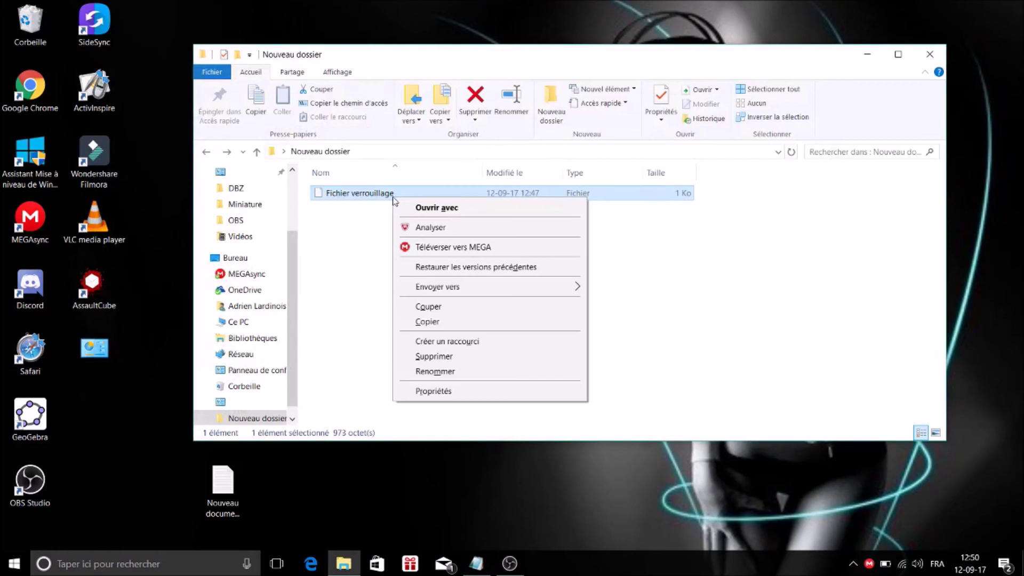
{"action": "left_click", "coordinate": [488, 379]}
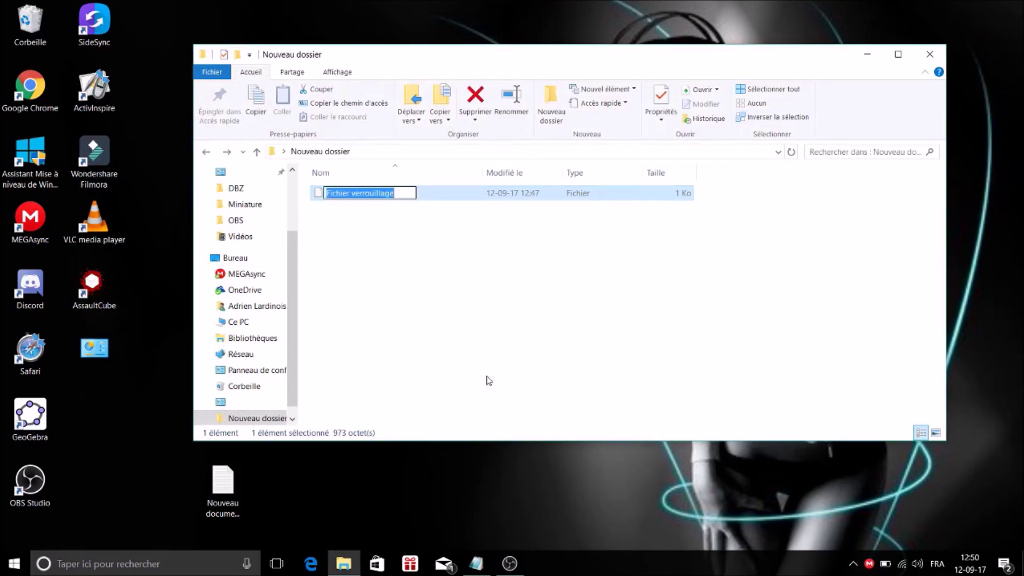
{"action": "key", "text": "End"}
{"action": "type", "text": ".bat"}
{"action": "left_click", "coordinate": [404, 332]}
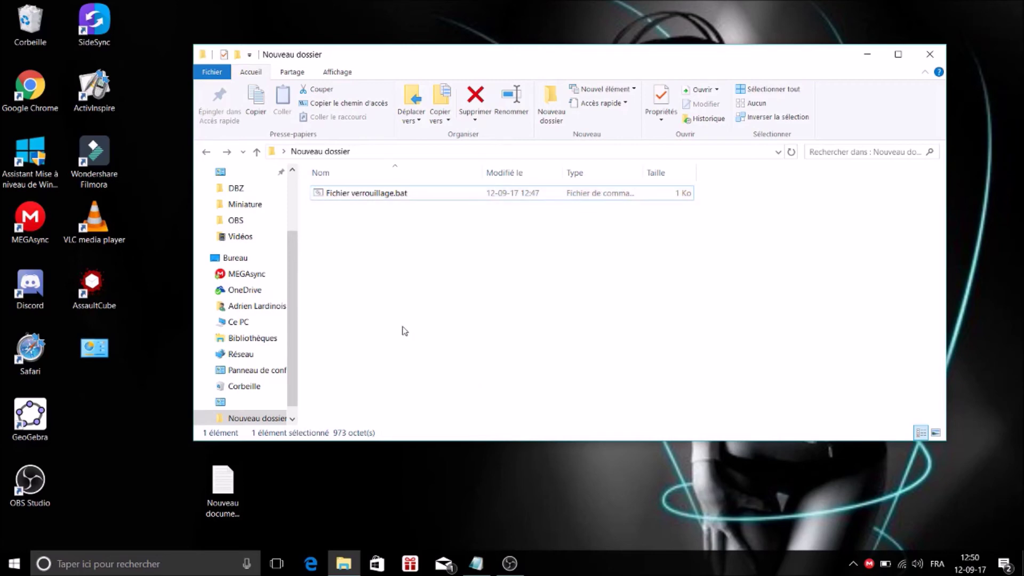
Run the restored script and enter the unlock password so Private reappears.
{"action": "left_click", "coordinate": [399, 194]}
{"action": "double_click", "coordinate": [399, 193]}
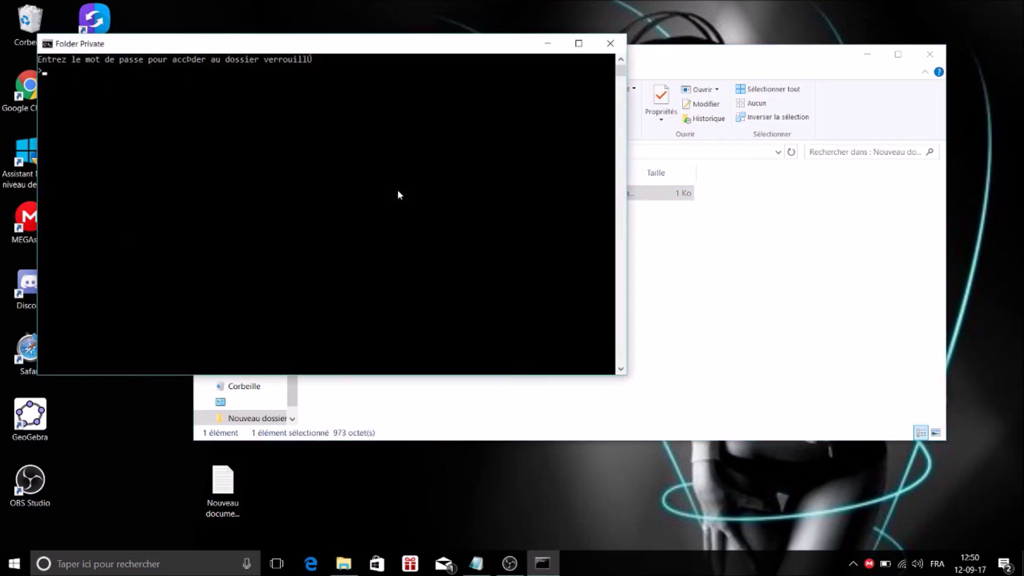
{"action": "key", "text": "Return"}
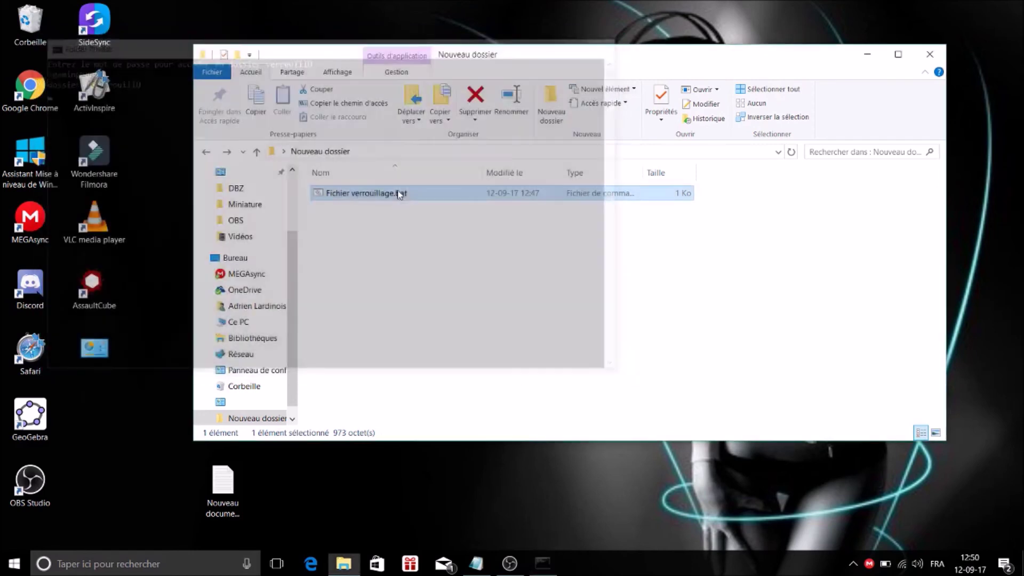